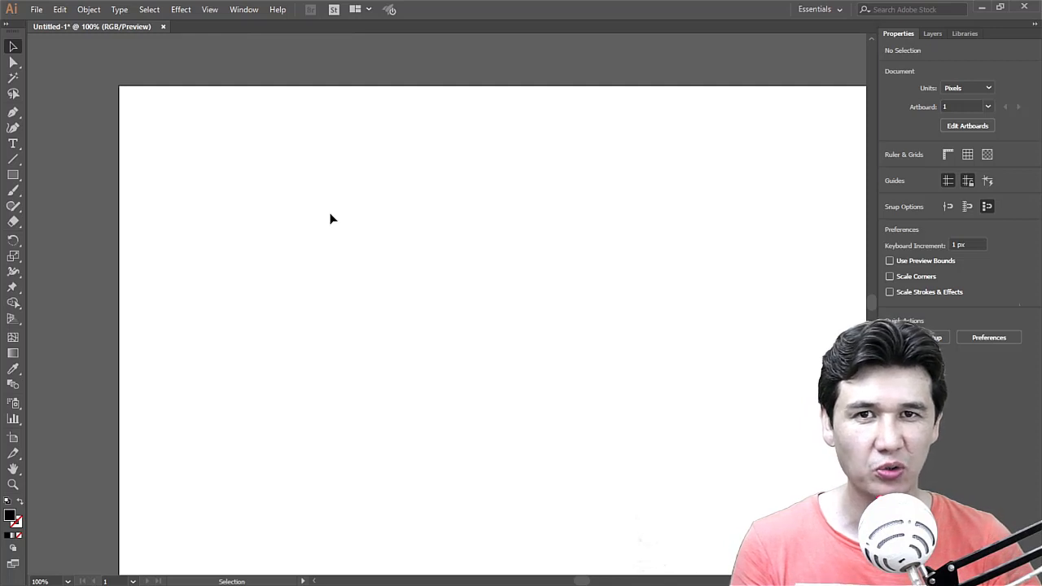
Draw a black square about 84 px per side in the upper-middle part of the artboard.
{"action": "left_click", "coordinate": [14, 179]}
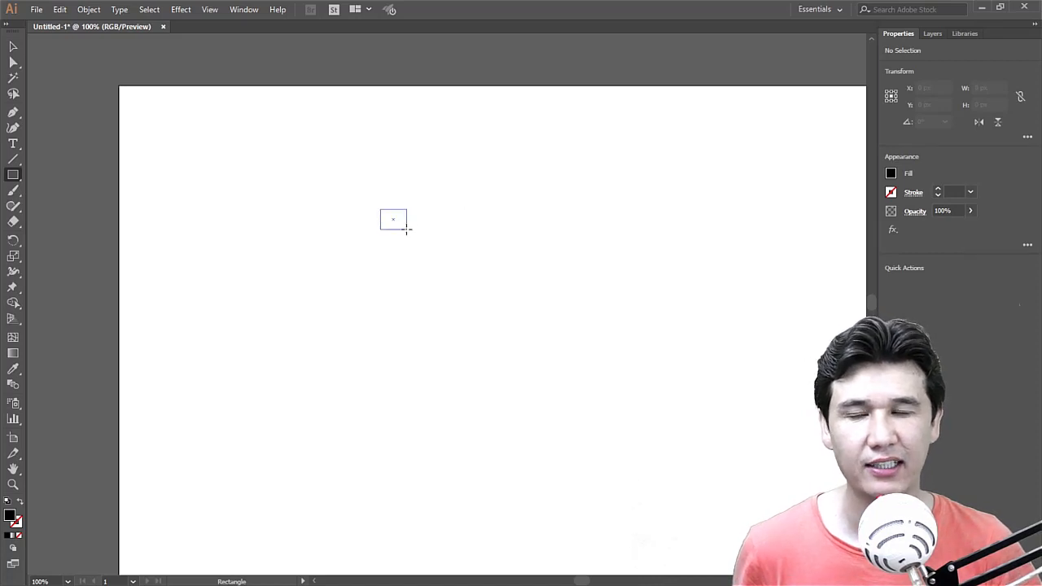
{"action": "mouse_move", "coordinate": [406, 229]}
{"action": "left_mouse_down"}
{"action": "mouse_move", "coordinate": [447, 280]}
{"action": "mouse_move", "coordinate": [429, 256]}
{"action": "mouse_move", "coordinate": [435, 264]}
{"action": "left_mouse_up"}
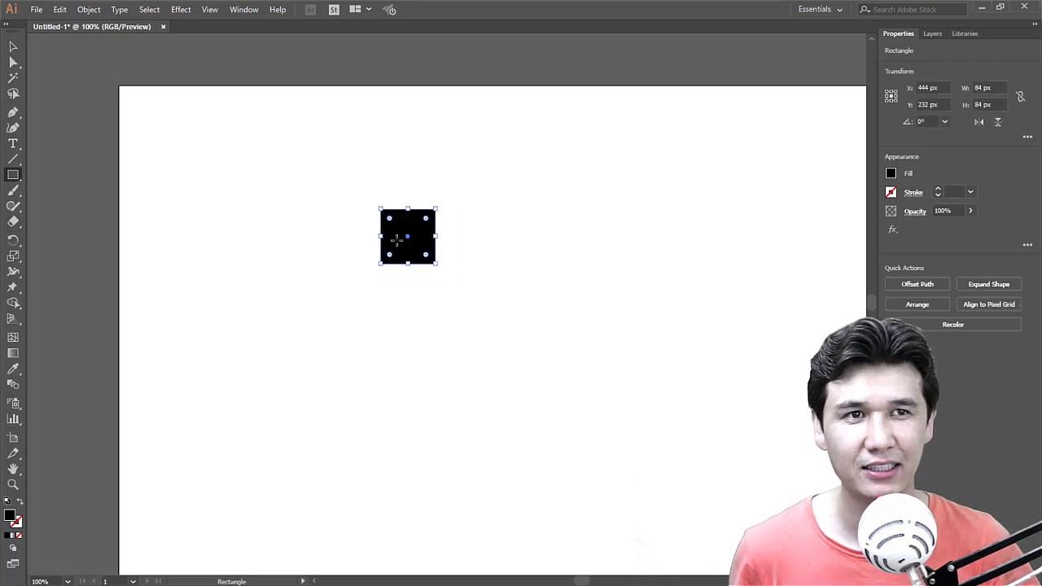
{"action": "left_click", "coordinate": [15, 48]}
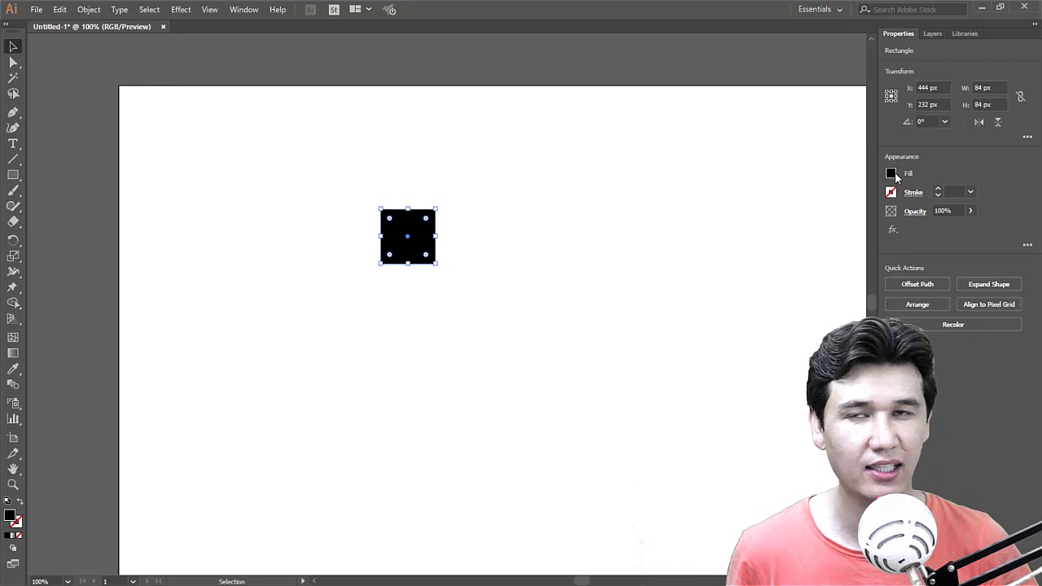
{"action": "left_click", "coordinate": [277, 11]}
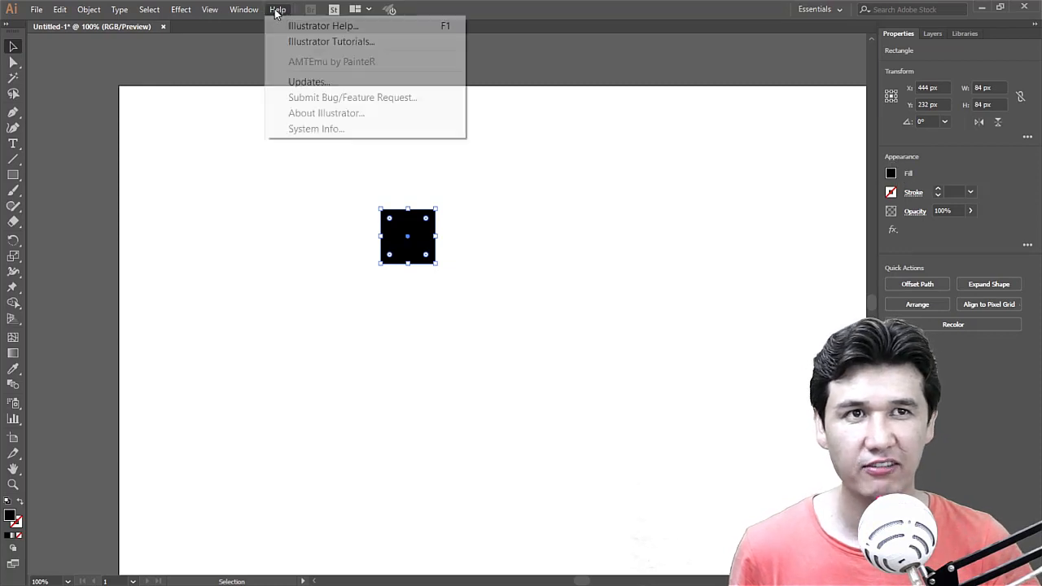
{"action": "mouse_move", "coordinate": [261, 10]}
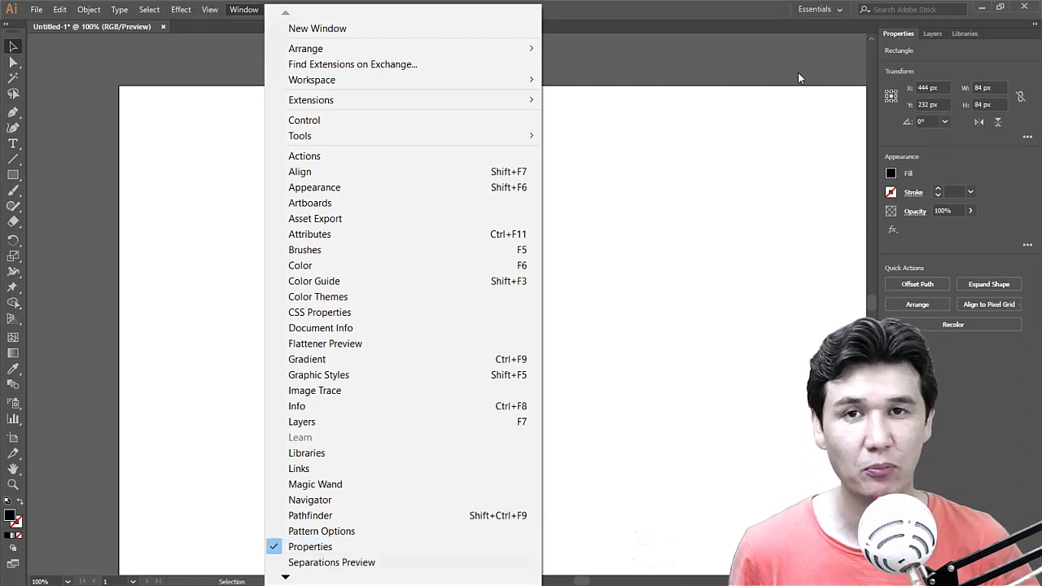
{"action": "left_click", "coordinate": [776, 119]}
Duplicate the black square horizontally to its right, leaving a narrow gap between the two.
{"action": "left_click_drag", "start_coordinate": [324, 154], "coordinate": [617, 379]}
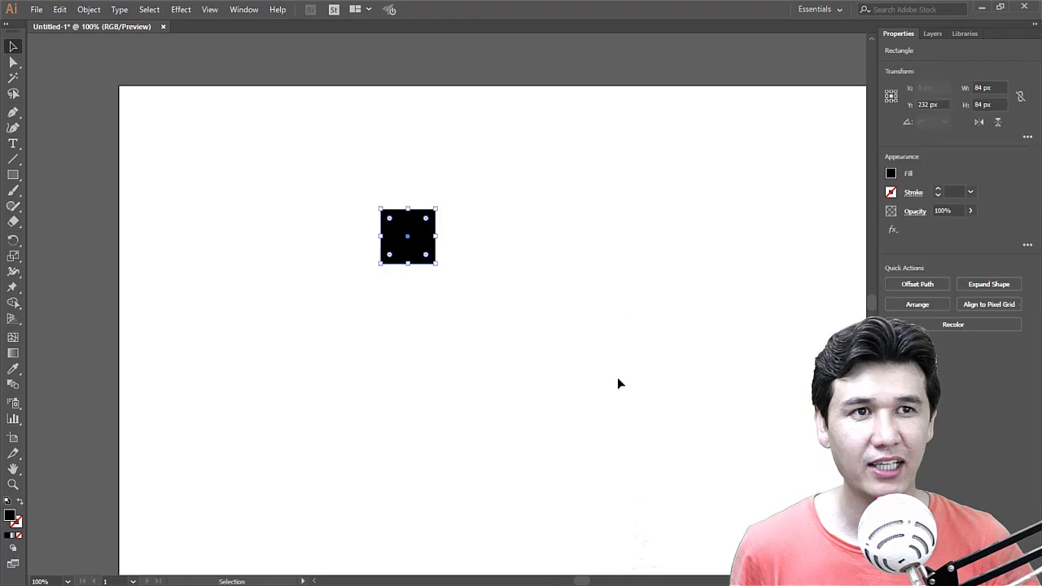
{"action": "key", "text": "a"}
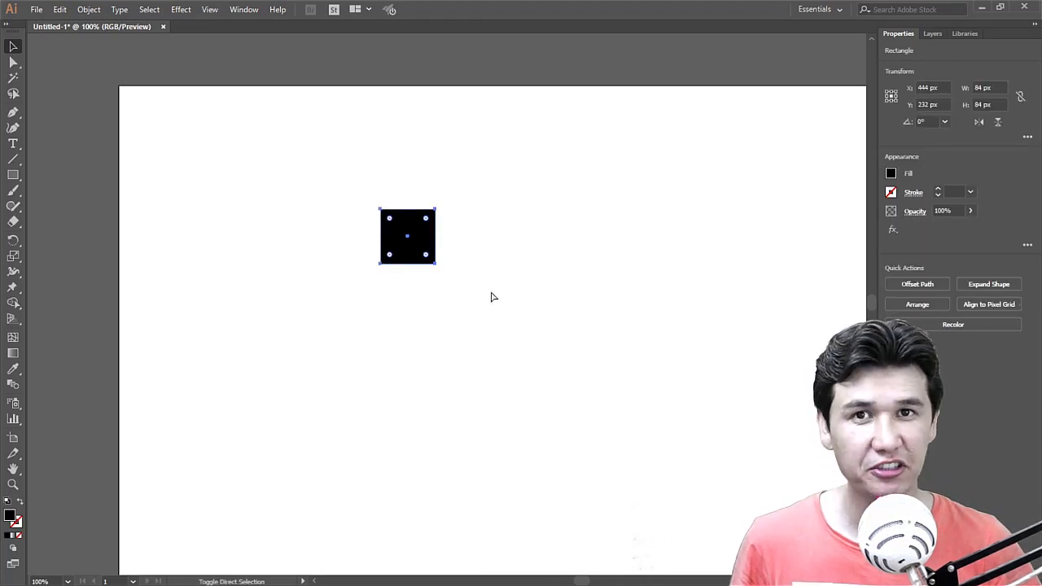
{"action": "left_click_drag", "start_coordinate": [409, 253], "coordinate": [469, 254]}
{"action": "left_click", "coordinate": [584, 263]}
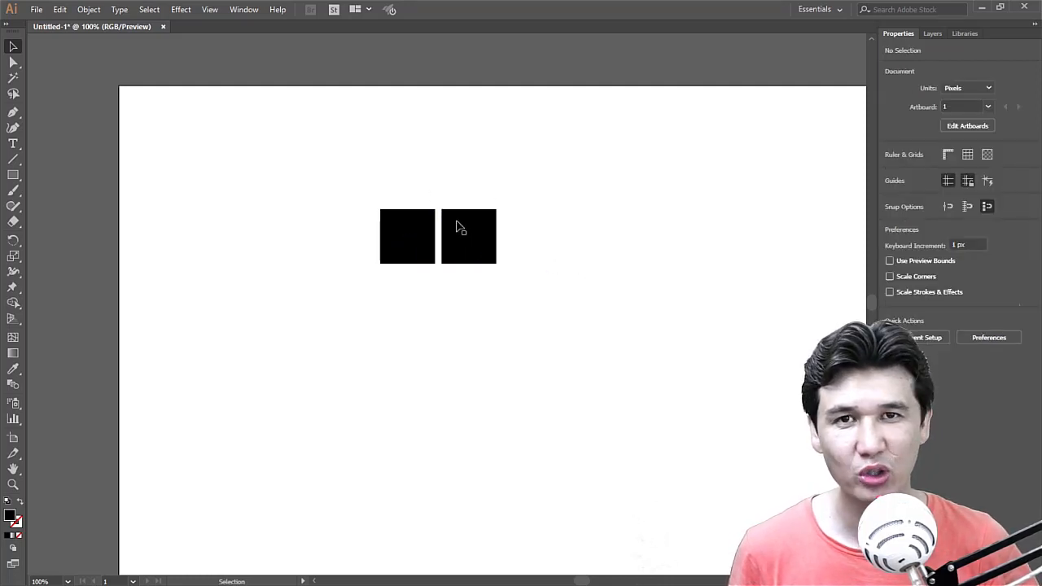
Duplicate the pair of squares straight below to form a two-by-two grid with a narrow gap.
{"action": "left_click_drag", "start_coordinate": [351, 168], "coordinate": [652, 298]}
{"action": "key", "text": "a"}
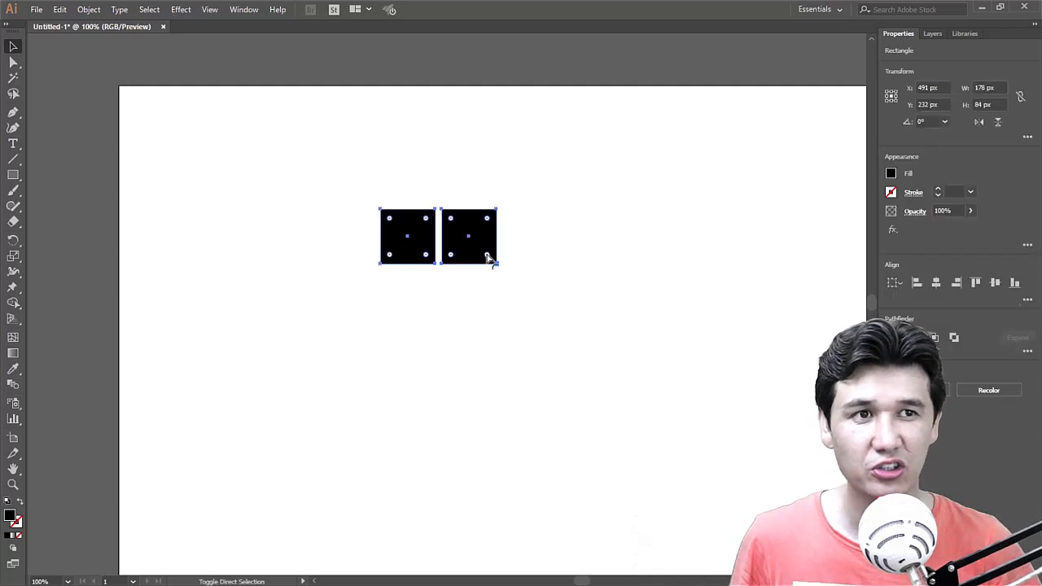
{"action": "key", "text": "v"}
{"action": "left_click_drag", "start_coordinate": [467, 261], "coordinate": [468, 320]}
{"action": "left_click", "coordinate": [577, 285]}
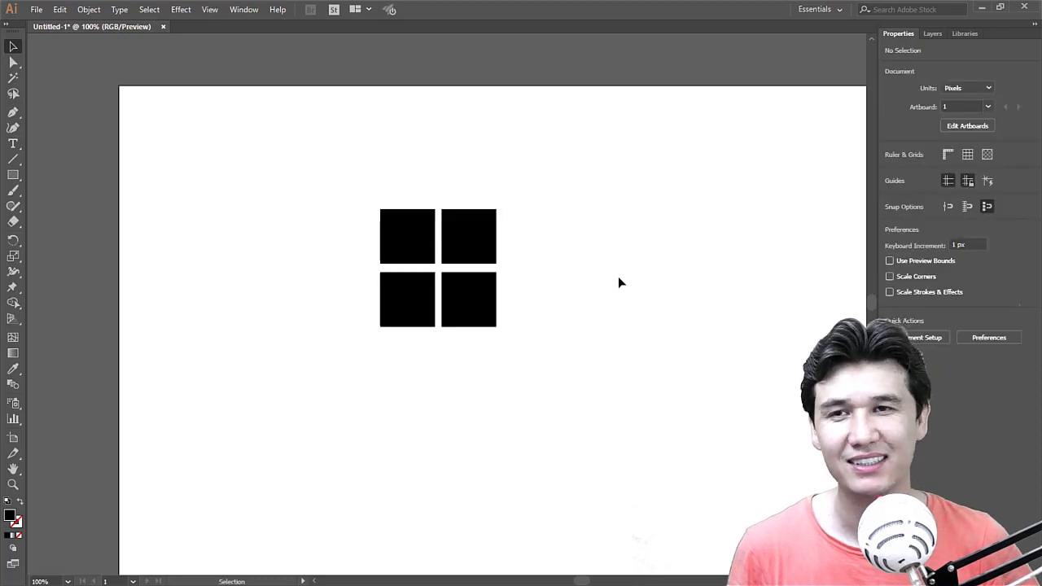
Nudge the lower two squares up slightly so the horizontal gap matches the vertical one.
{"action": "left_click_drag", "start_coordinate": [305, 366], "coordinate": [611, 296]}
{"action": "key", "text": "Up"}
{"action": "key", "text": "Up"}
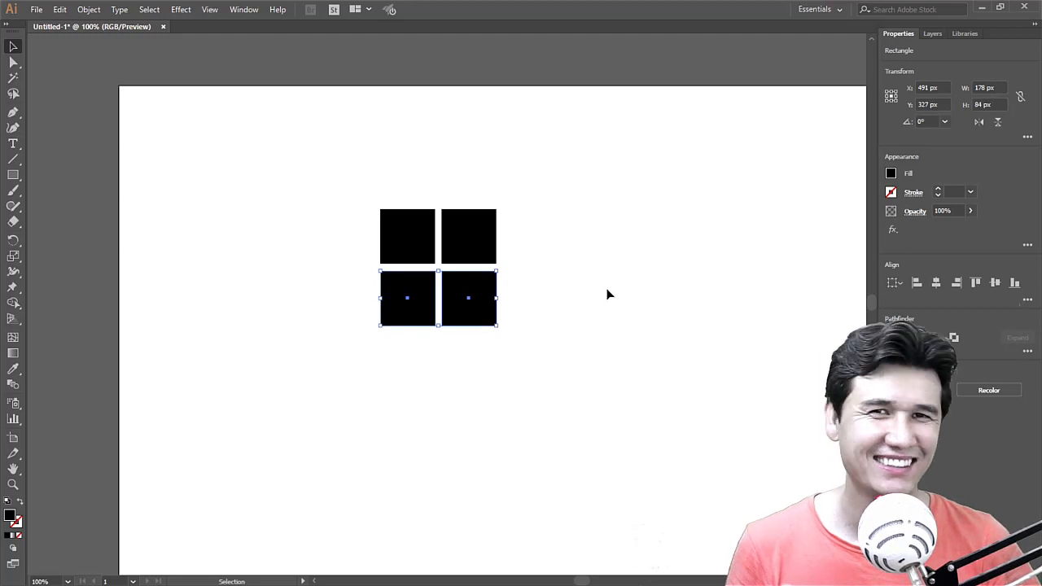
{"action": "left_click", "coordinate": [593, 294]}
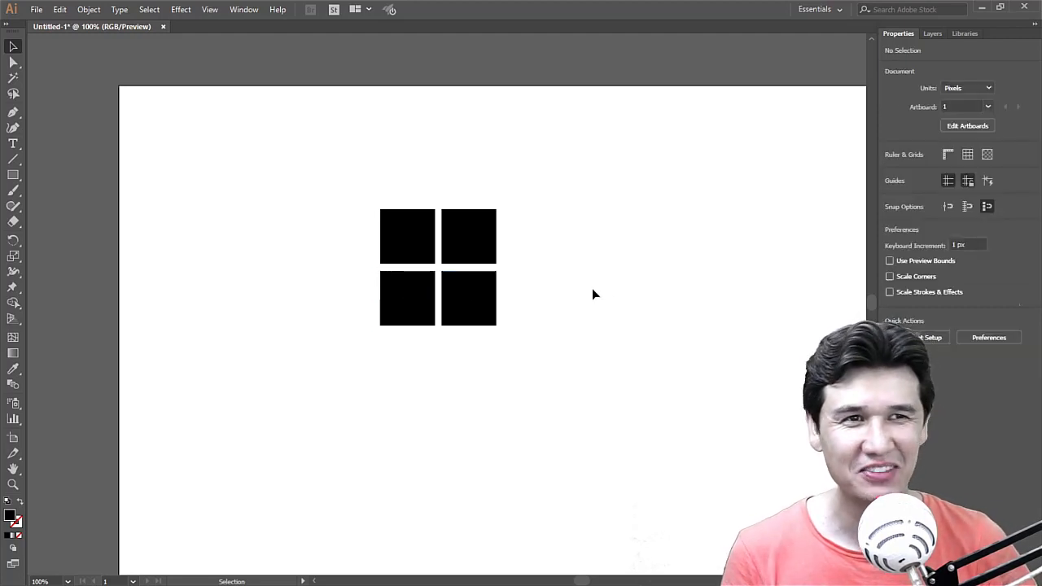
Rotate all four squares together 45 degrees clockwise so that they form a diamond.
{"action": "left_click_drag", "start_coordinate": [335, 142], "coordinate": [553, 374]}
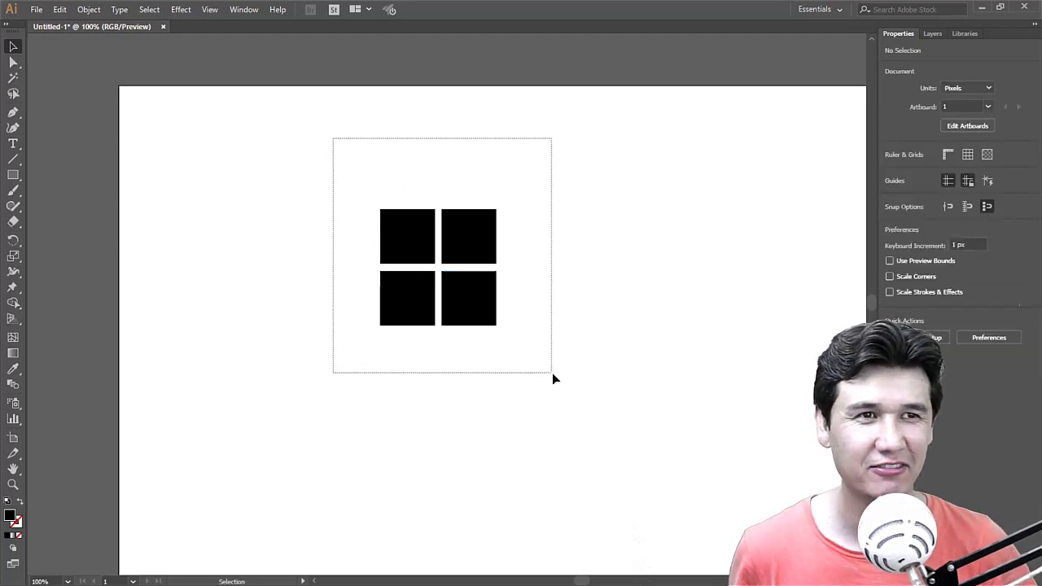
{"action": "left_click_drag", "start_coordinate": [254, 115], "coordinate": [565, 387]}
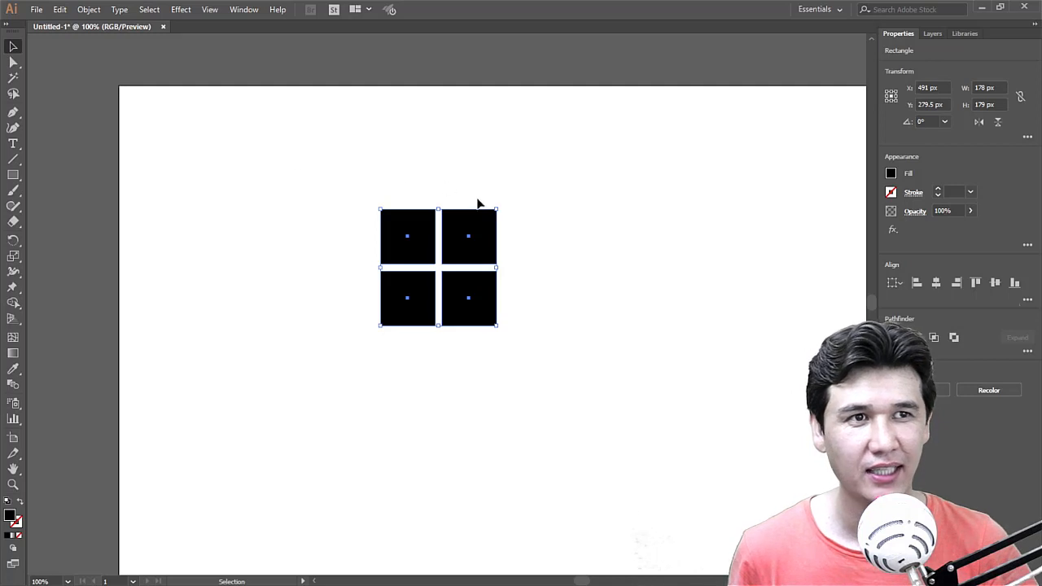
{"action": "left_click_drag", "start_coordinate": [499, 203], "coordinate": [566, 277]}
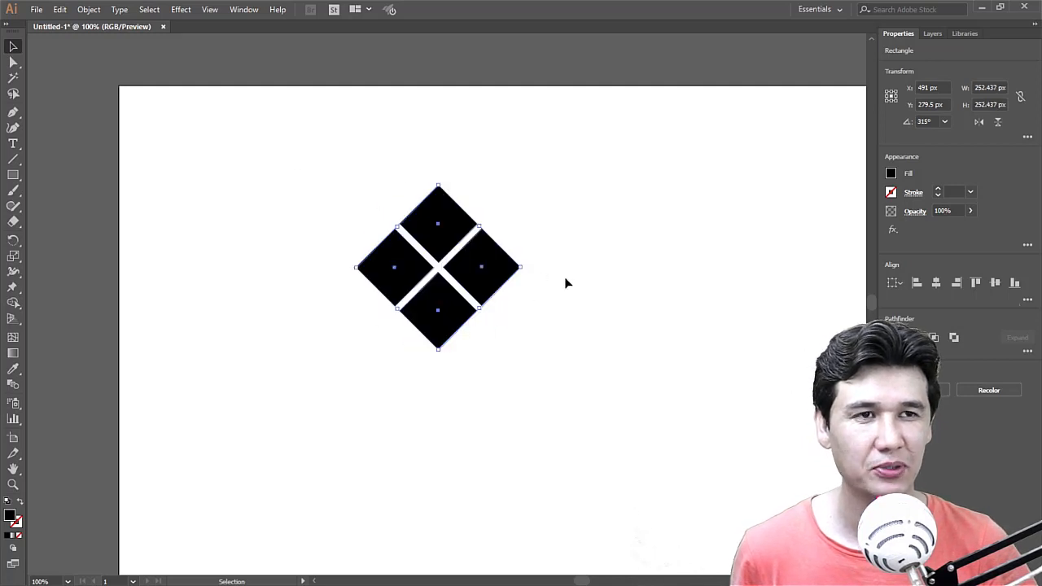
{"action": "left_click", "coordinate": [565, 277]}
Fill the top tile of the diamond with light orange and the right tile with green.
{"action": "left_click", "coordinate": [442, 221]}
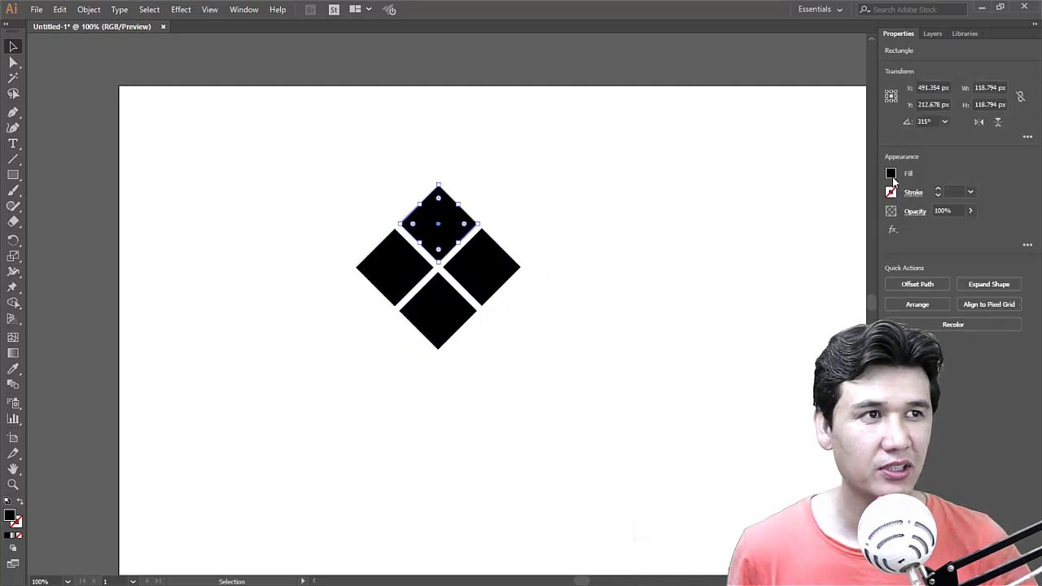
{"action": "left_click", "coordinate": [892, 175]}
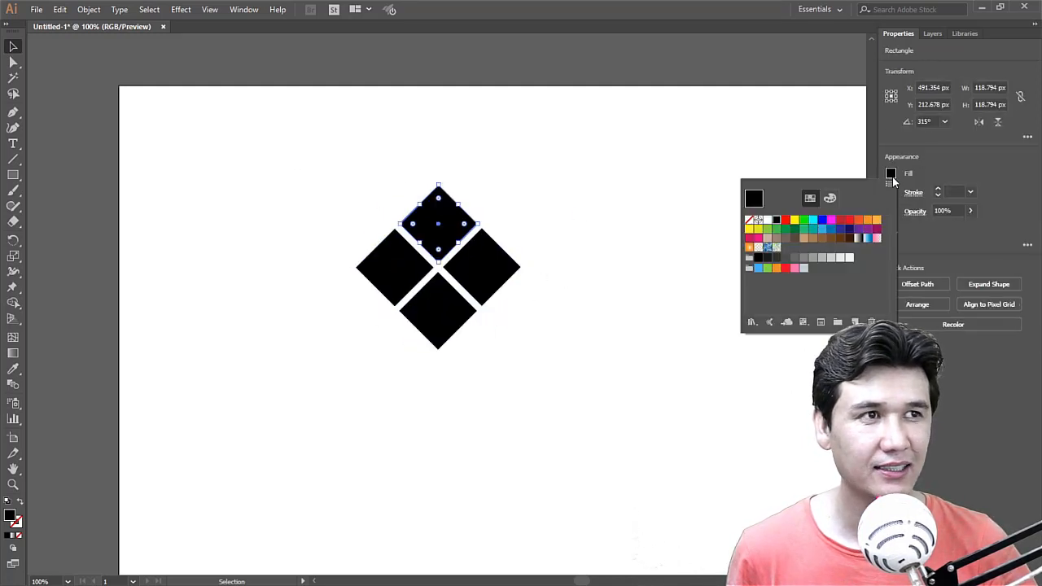
{"action": "left_click", "coordinate": [868, 220]}
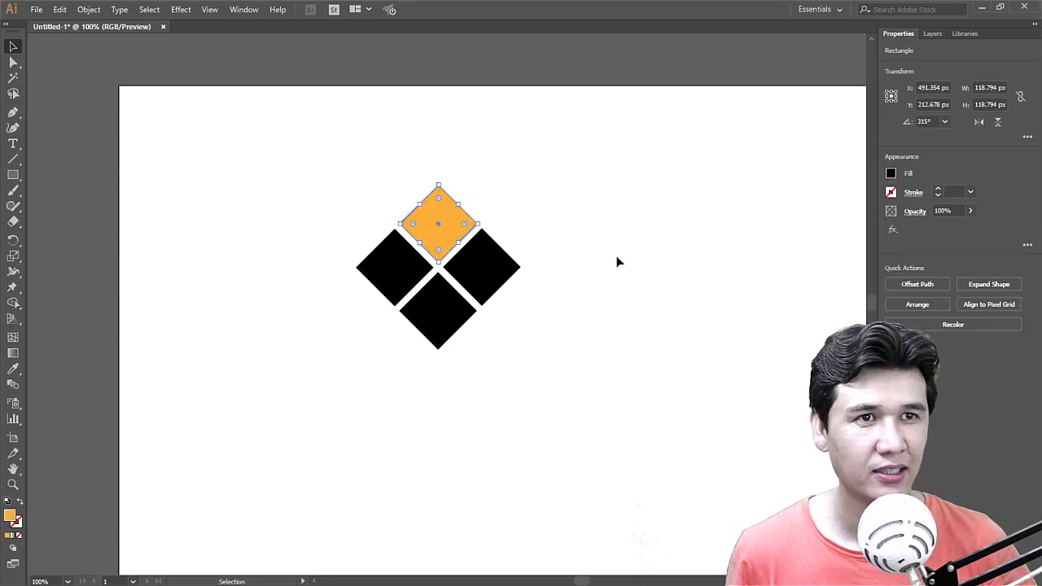
{"action": "left_click", "coordinate": [503, 277]}
{"action": "left_click", "coordinate": [891, 173]}
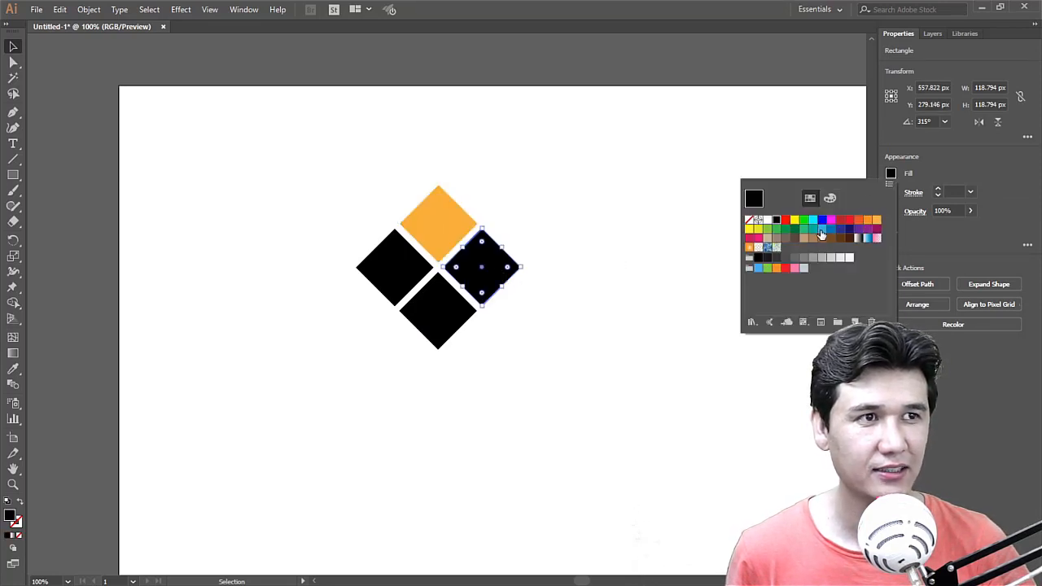
{"action": "left_click", "coordinate": [783, 230]}
Fill the bottom tile of the diamond with blue and the left tile with bright red.
{"action": "left_click", "coordinate": [431, 303]}
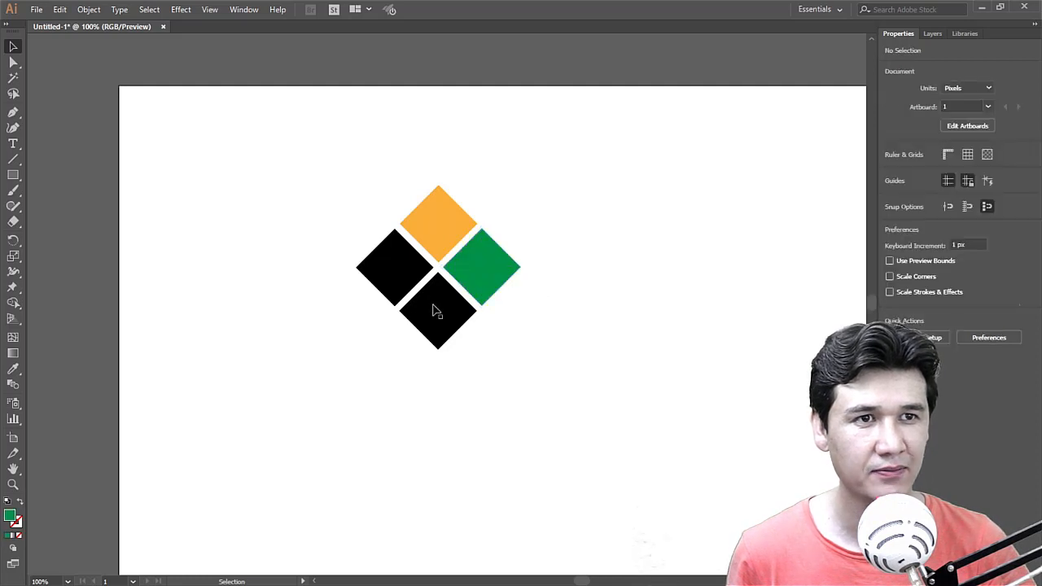
{"action": "left_click", "coordinate": [891, 174]}
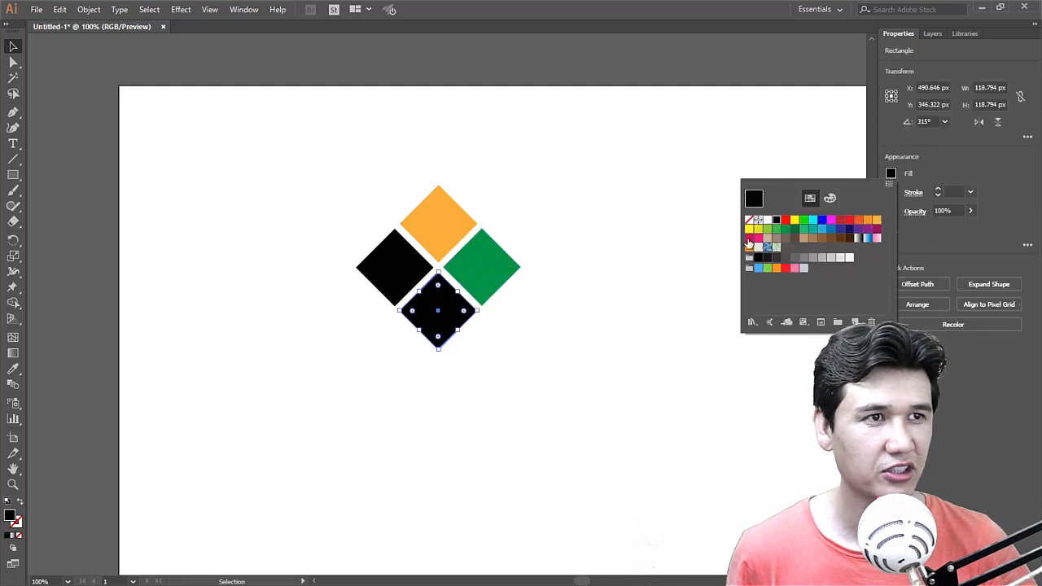
{"action": "left_click", "coordinate": [830, 231]}
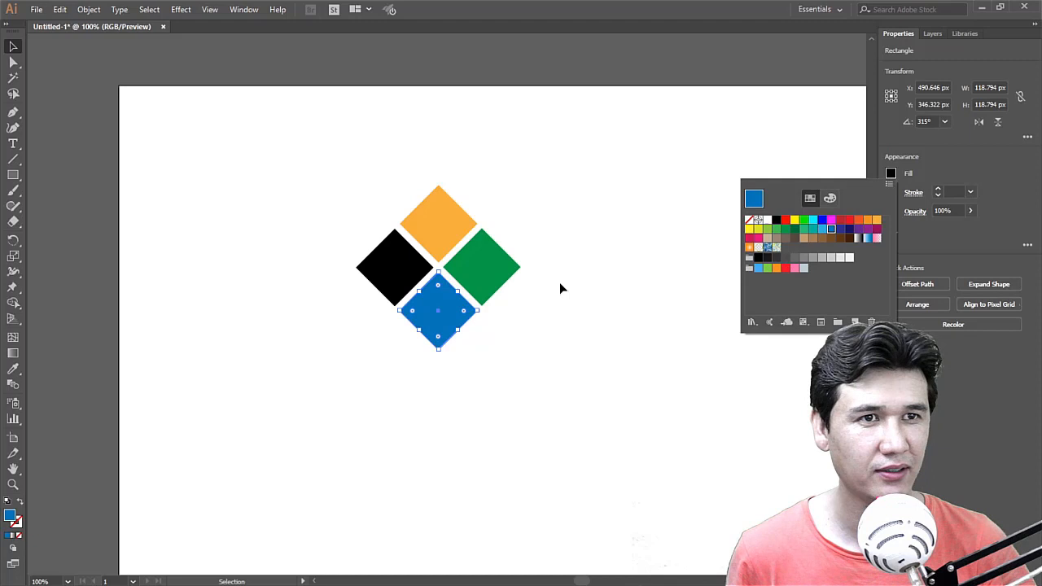
{"action": "left_click", "coordinate": [403, 279]}
{"action": "left_click", "coordinate": [891, 174]}
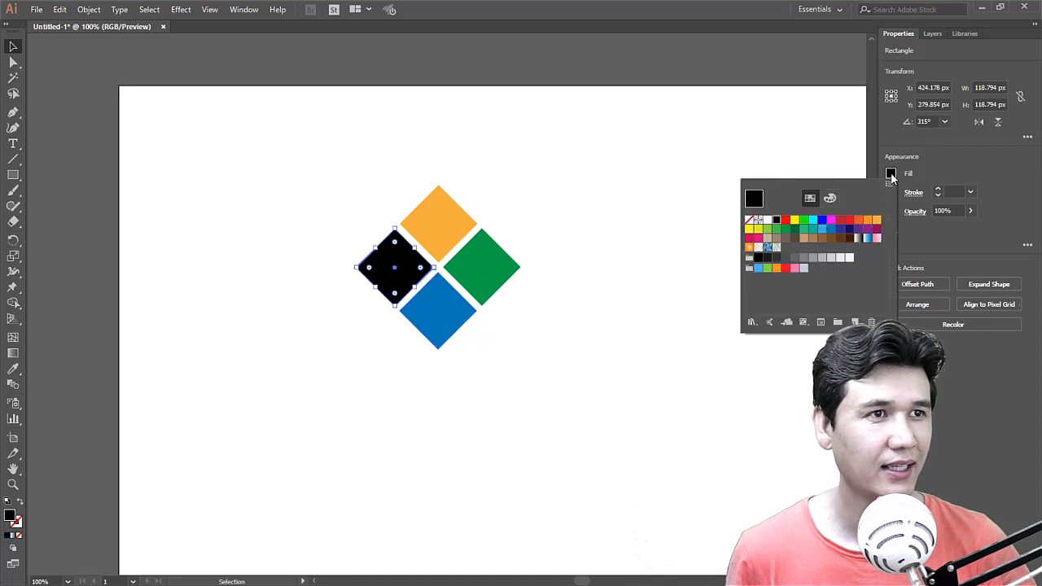
{"action": "left_click", "coordinate": [780, 222]}
Move the four coloured tiles together a short distance to the right on the artboard.
{"action": "left_click_drag", "start_coordinate": [338, 134], "coordinate": [607, 396]}
{"action": "left_click_drag", "start_coordinate": [491, 272], "coordinate": [527, 272]}
{"action": "left_click", "coordinate": [642, 316]}
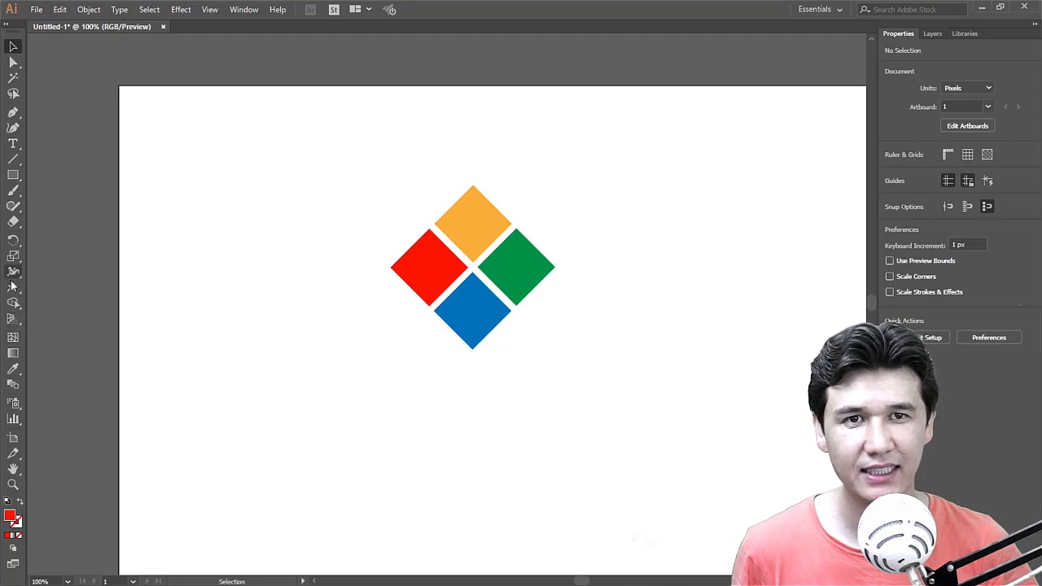
Add the text "Tiling Logo" directly below the diamond of tiles.
{"action": "left_click", "coordinate": [13, 143]}
{"action": "left_click", "coordinate": [386, 377]}
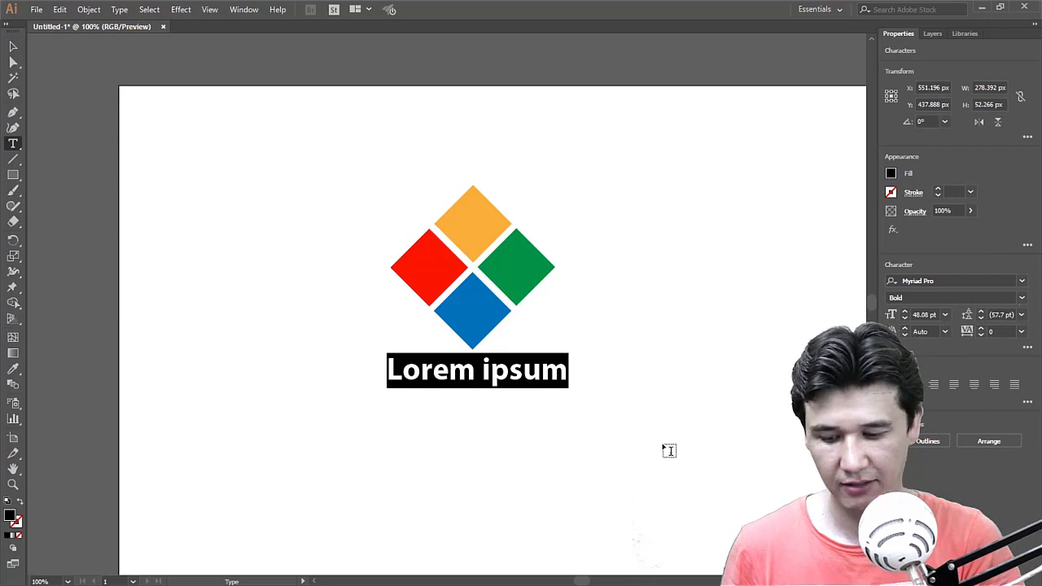
{"action": "type", "text": "Tiling "}
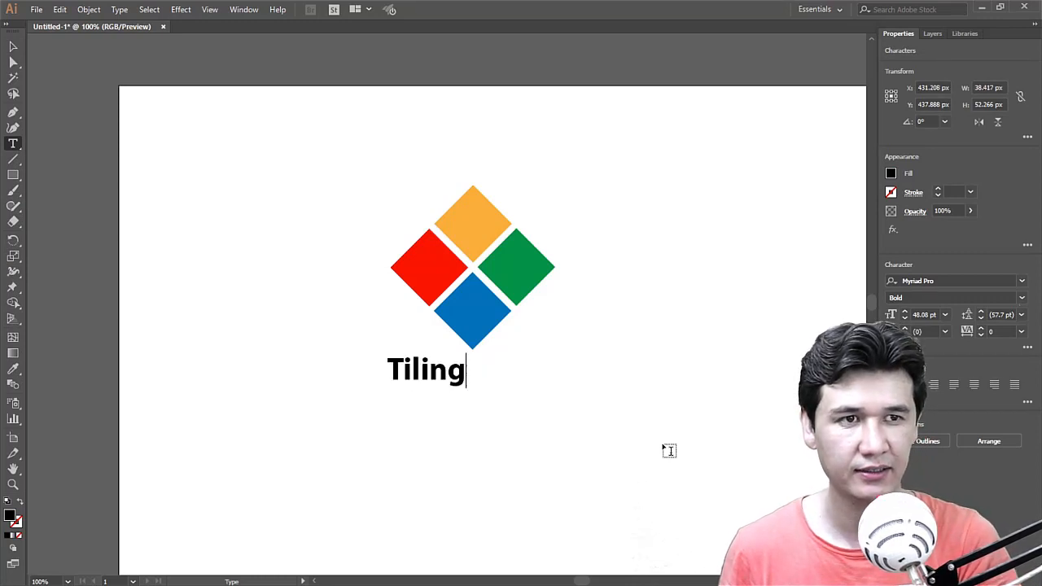
{"action": "type", "text": "S"}
{"action": "key", "text": "BackSpace"}
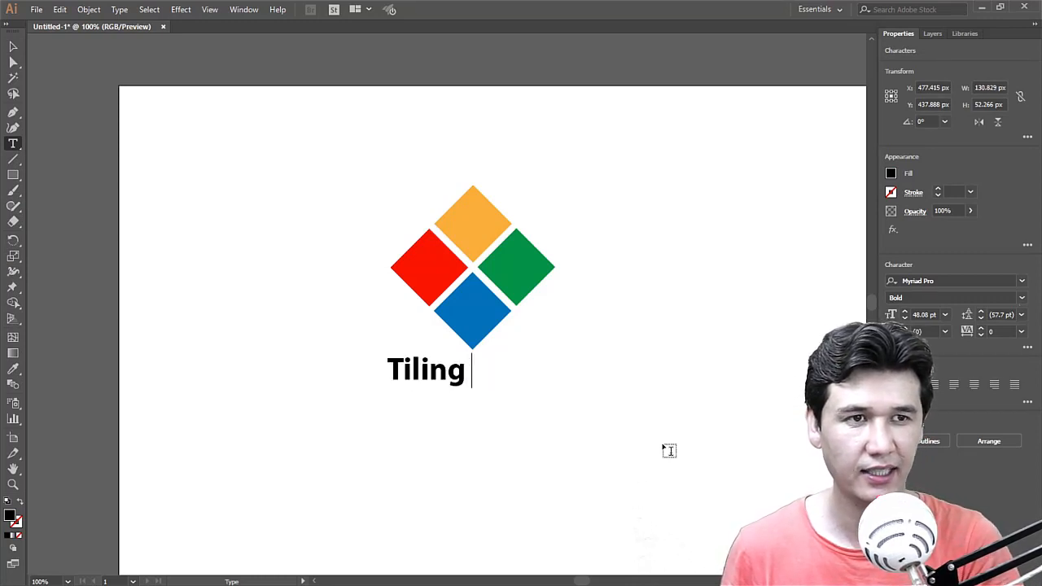
{"action": "type", "text": "Logo"}
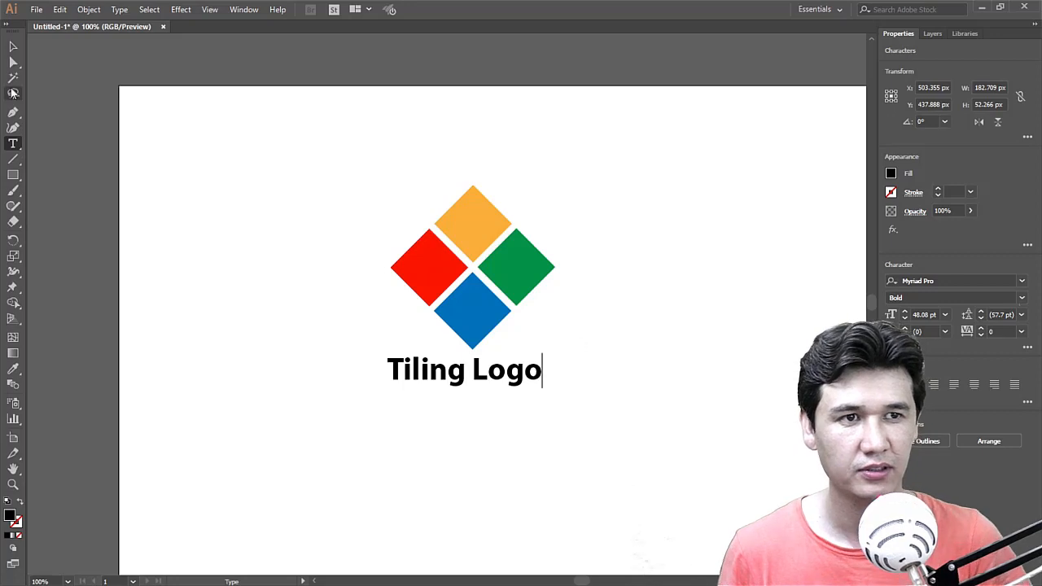
Convert the logo text to uppercase and enlarge it to about 53.78 pt, placing it beneath the diamond.
{"action": "left_click", "coordinate": [13, 46]}
{"action": "left_click", "coordinate": [119, 9]}
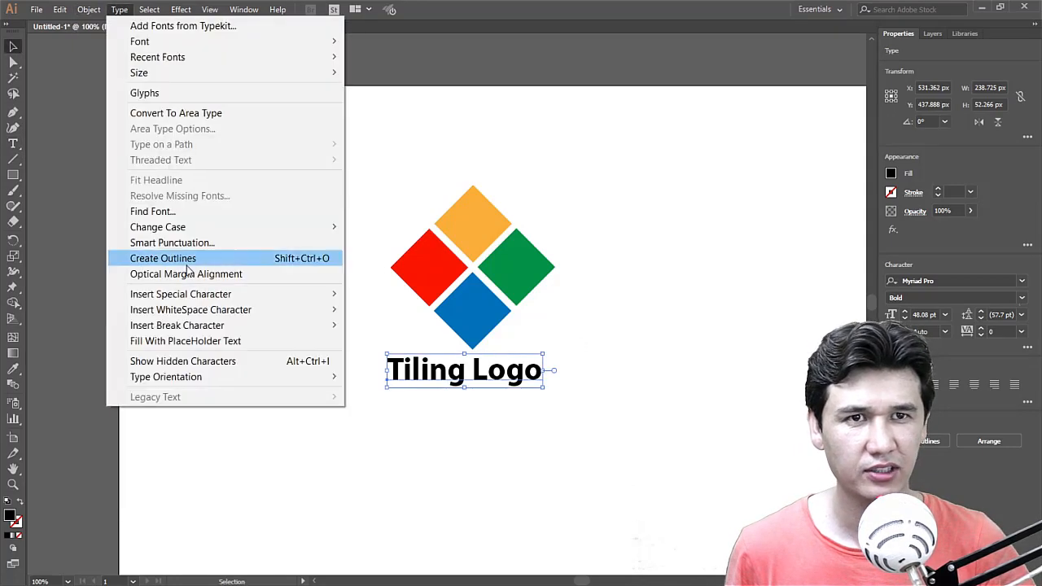
{"action": "mouse_move", "coordinate": [204, 234]}
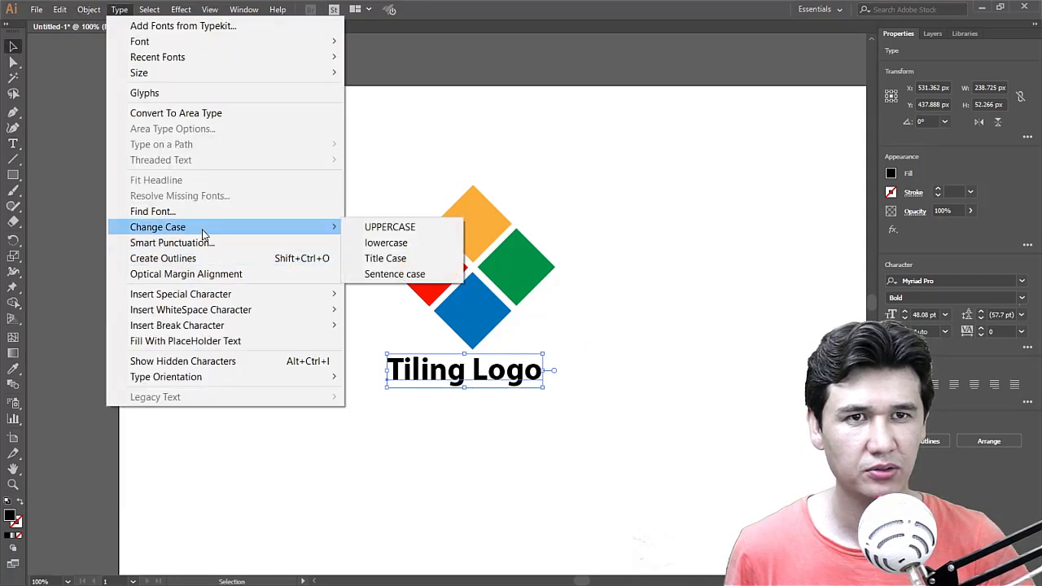
{"action": "left_click", "coordinate": [399, 228]}
{"action": "left_click_drag", "start_coordinate": [521, 371], "coordinate": [563, 390]}
{"action": "left_click", "coordinate": [582, 417]}
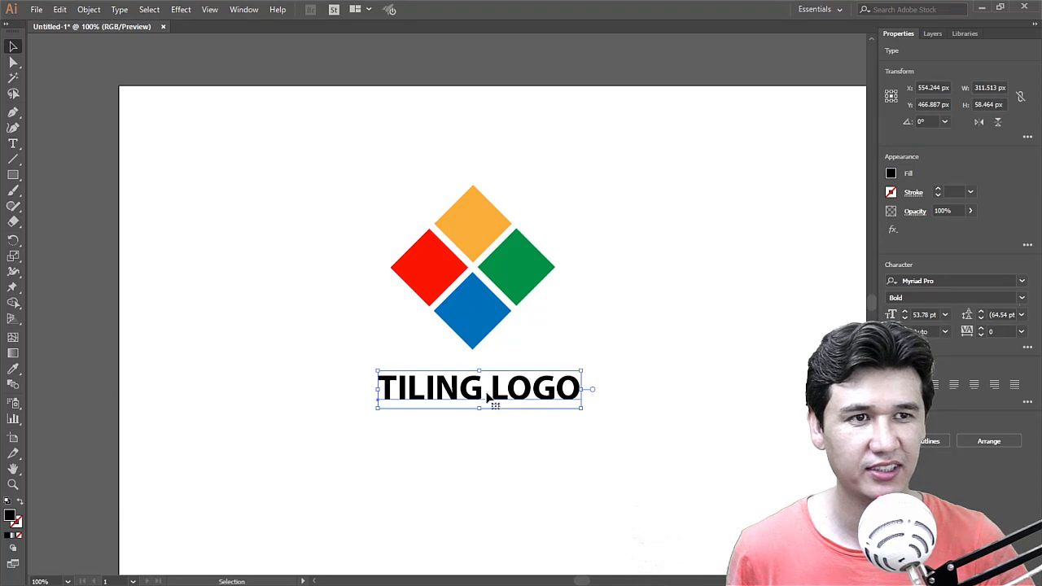
Colour the logo text with the bottom tile's blue using the Eyedropper and shift the text slightly up towards the diamond.
{"action": "left_click", "coordinate": [13, 370]}
{"action": "left_click", "coordinate": [478, 314]}
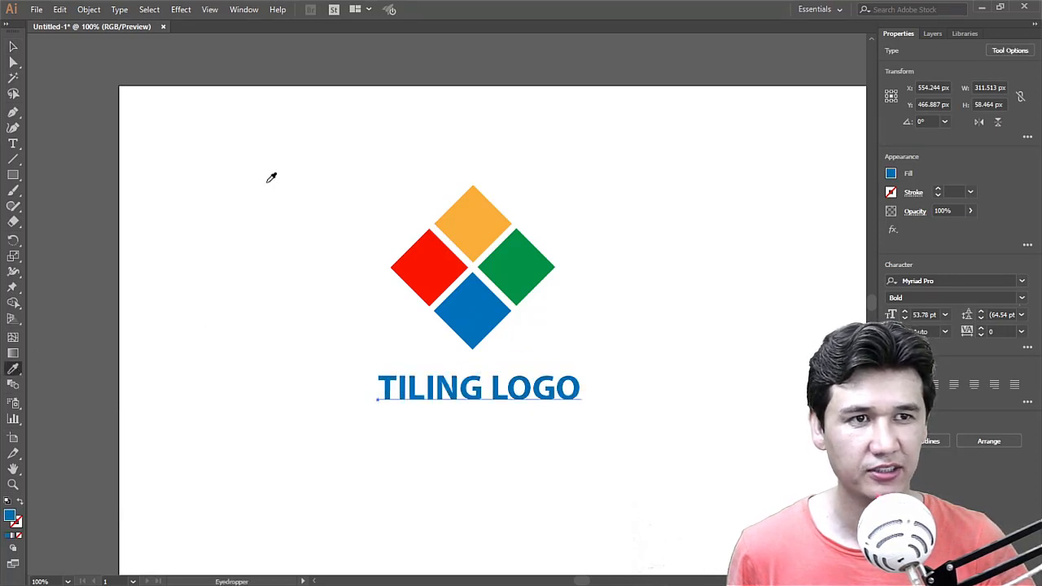
{"action": "left_click", "coordinate": [14, 46]}
{"action": "left_click", "coordinate": [379, 360]}
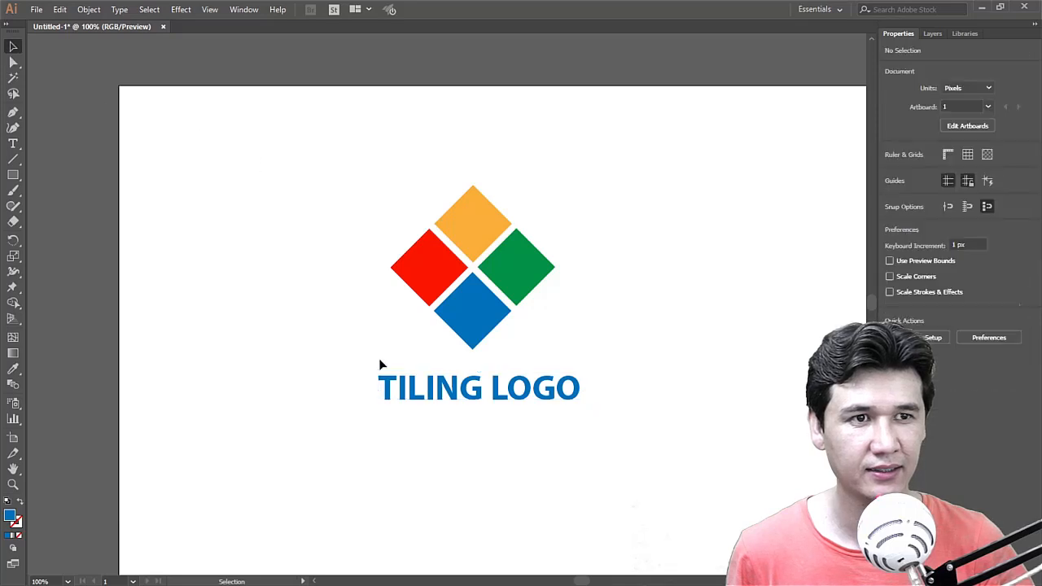
{"action": "left_click", "coordinate": [479, 389]}
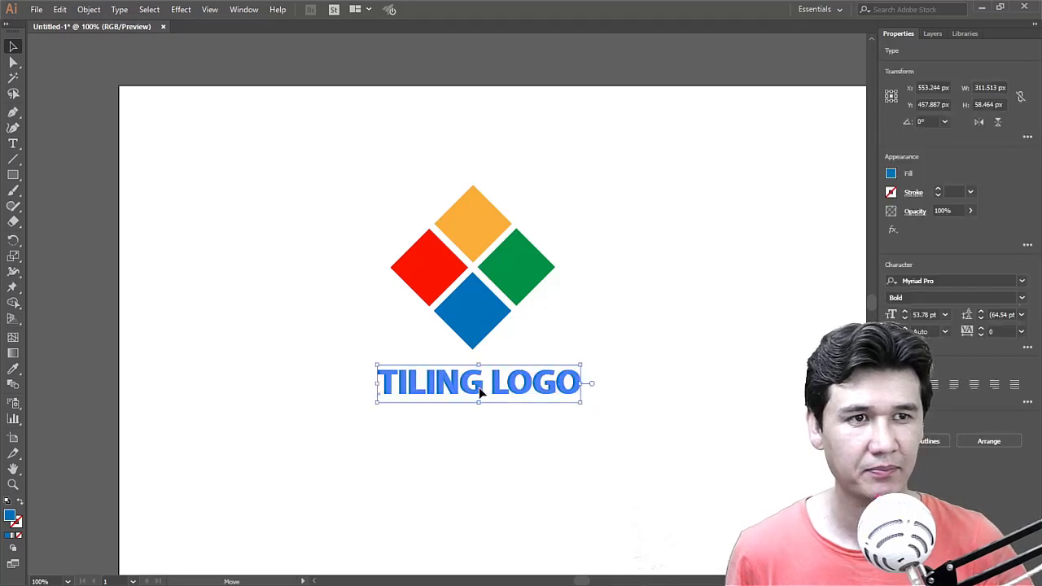
{"action": "left_click", "coordinate": [517, 447]}
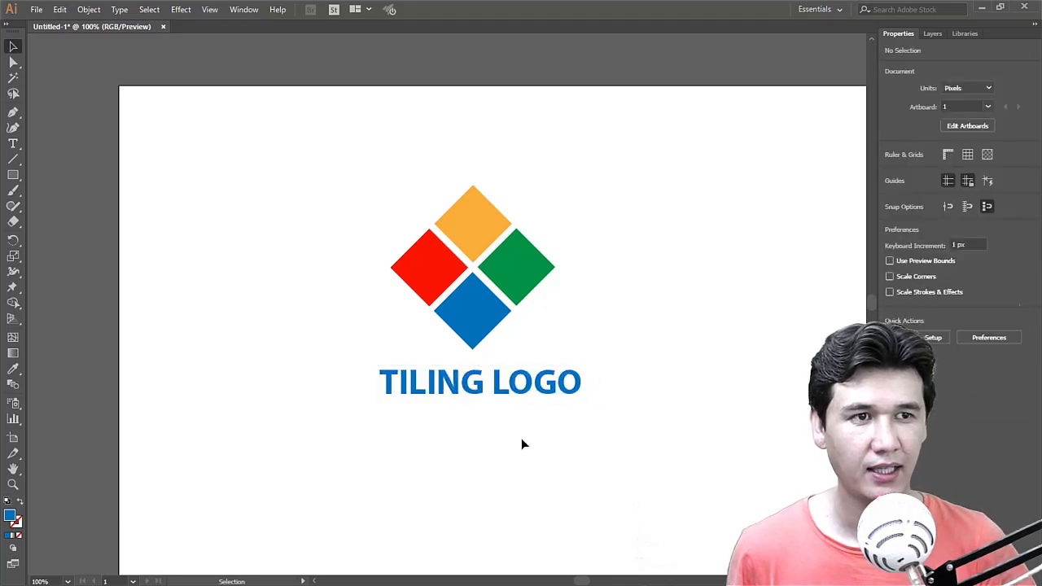
{"action": "left_click", "coordinate": [540, 392]}
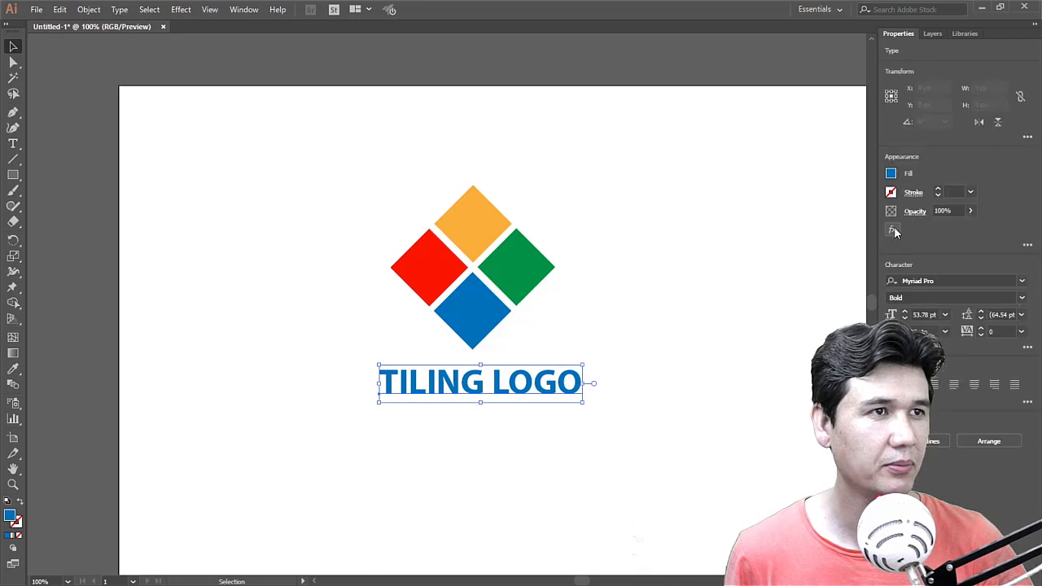
{"action": "left_click", "coordinate": [1022, 299]}
{"action": "left_click", "coordinate": [1022, 302]}
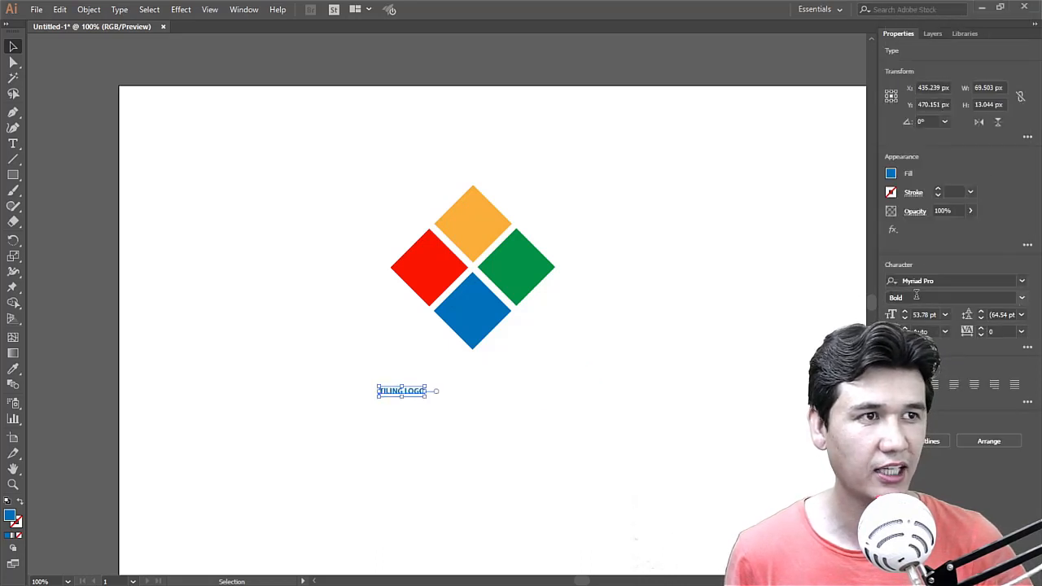
{"action": "key", "text": "ctrl+shift+z"}
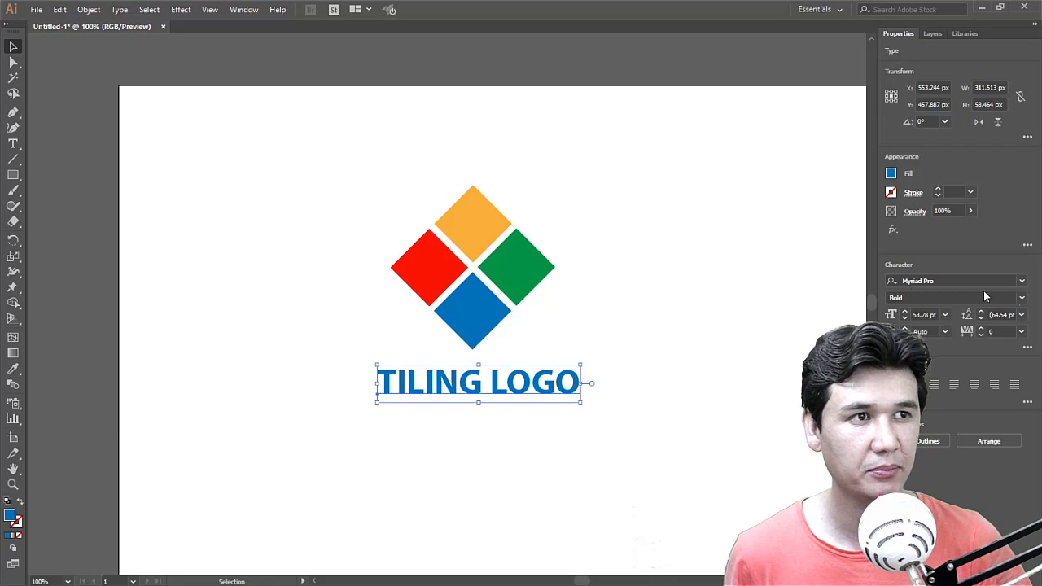
{"action": "left_click", "coordinate": [1023, 302]}
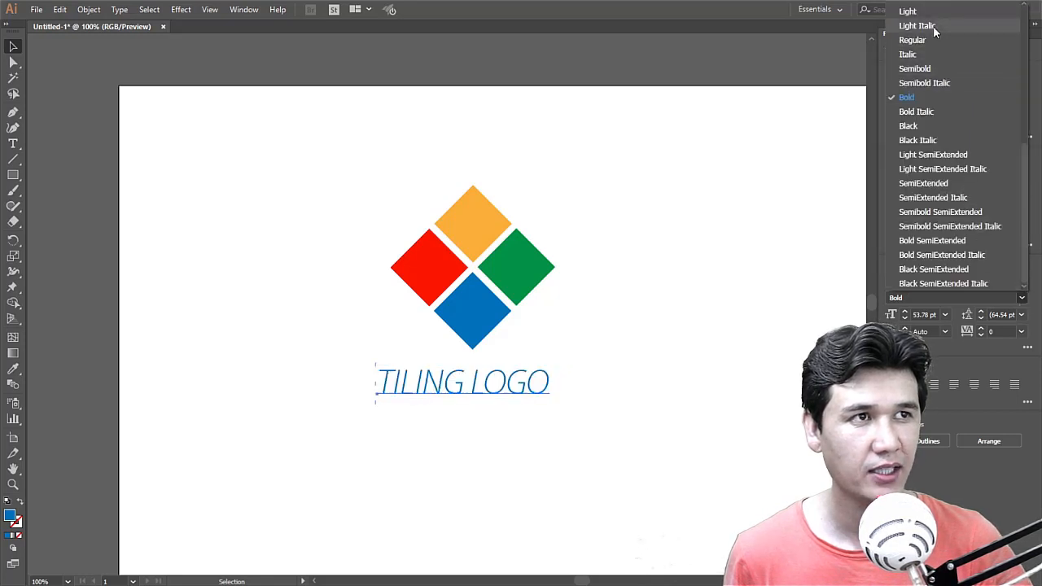
{"action": "left_click", "coordinate": [940, 107]}
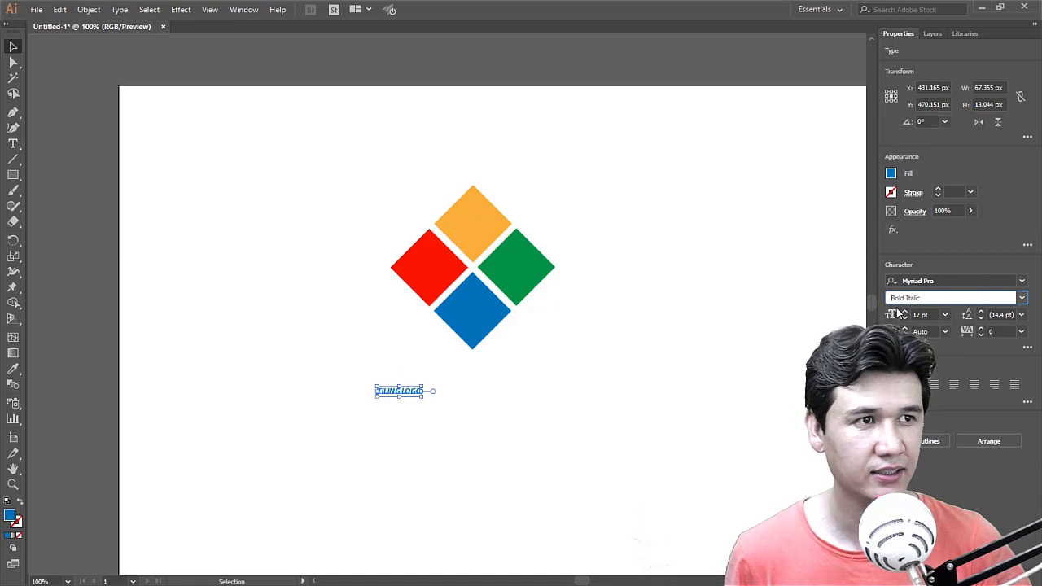
{"action": "left_click", "coordinate": [620, 367]}
{"action": "key", "text": "ctrl+z"}
{"action": "key", "text": "ctrl+z"}
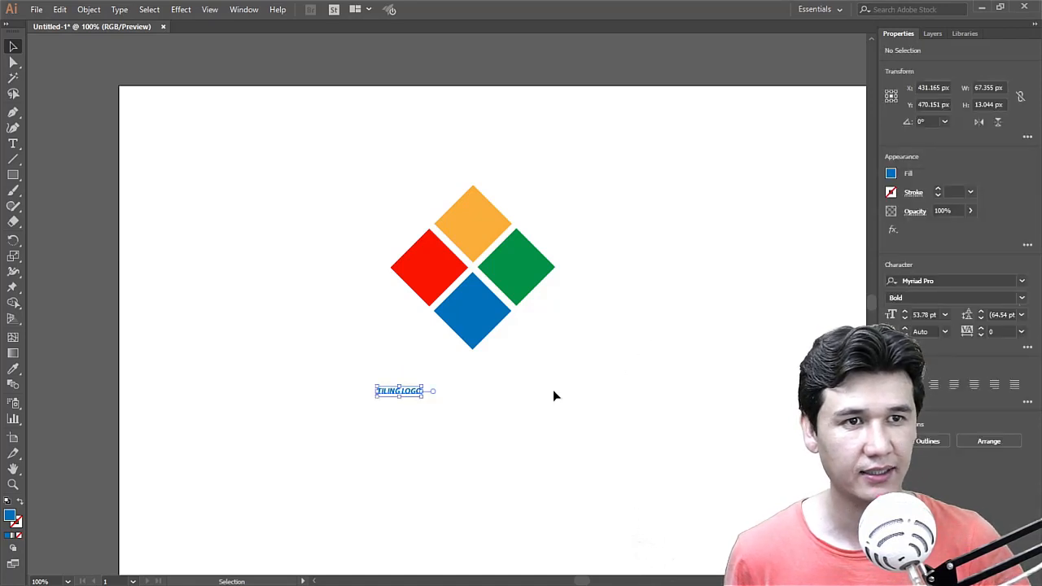
{"action": "left_click", "coordinate": [552, 394]}
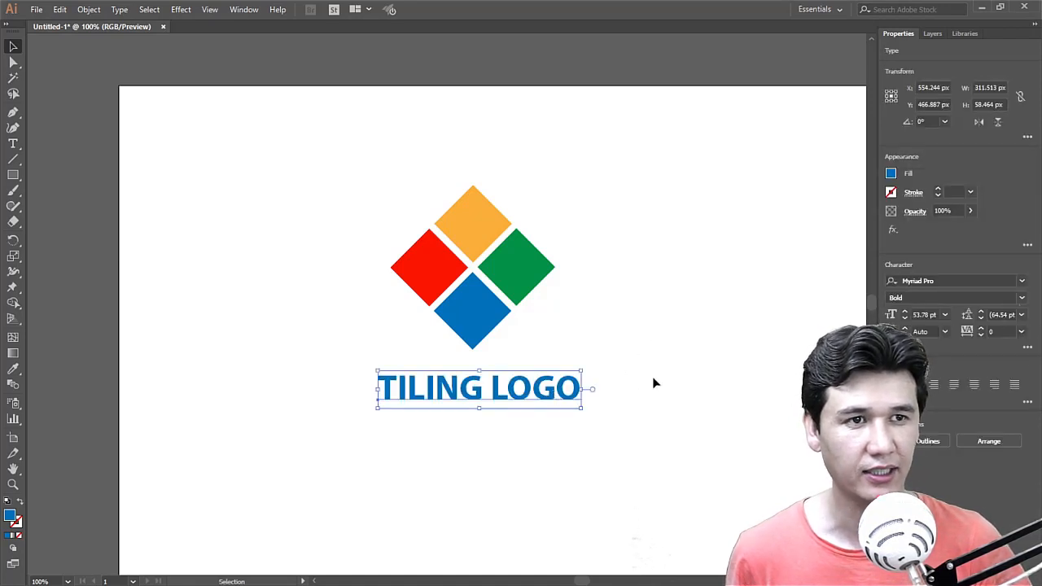
Set the logo text to Bold Italic and enlarge it to slightly wider than the tile diamond, placed just beneath it.
{"action": "left_click", "coordinate": [1022, 298]}
{"action": "left_click", "coordinate": [920, 111]}
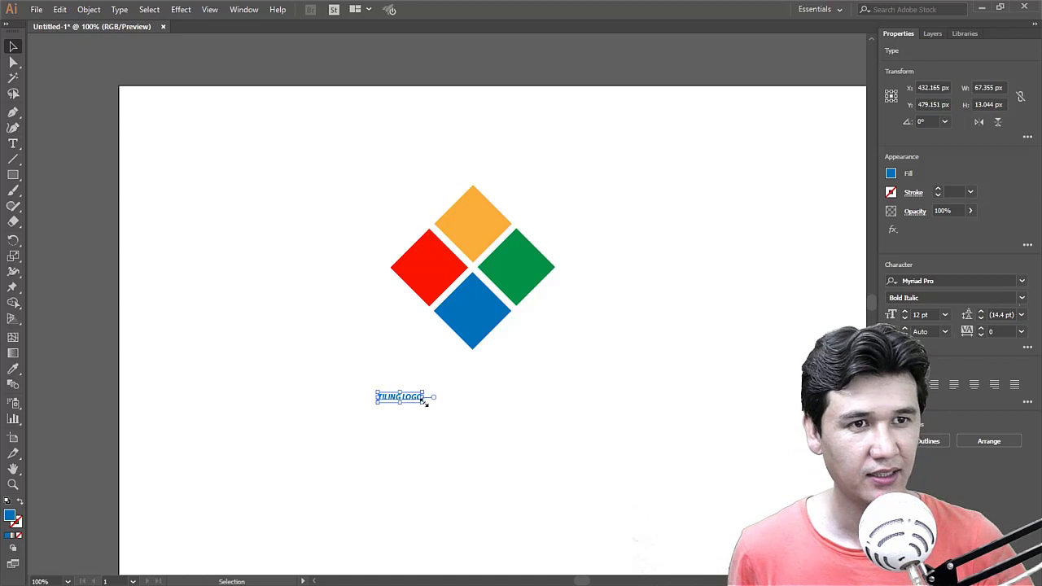
{"action": "left_click_drag", "start_coordinate": [423, 401], "coordinate": [578, 524]}
{"action": "left_click_drag", "start_coordinate": [530, 414], "coordinate": [600, 360]}
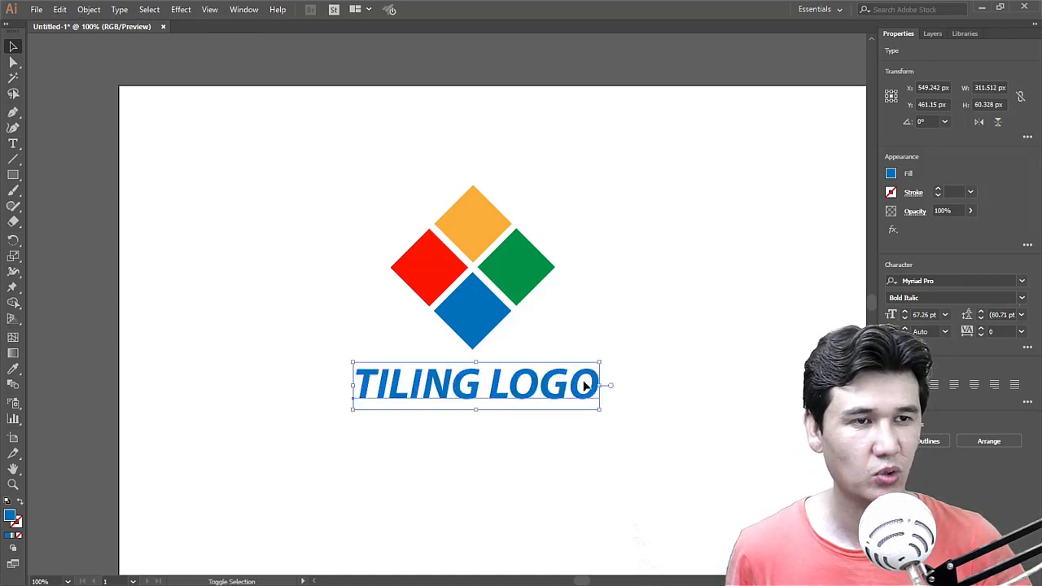
{"action": "left_click_drag", "start_coordinate": [526, 389], "coordinate": [527, 384]}
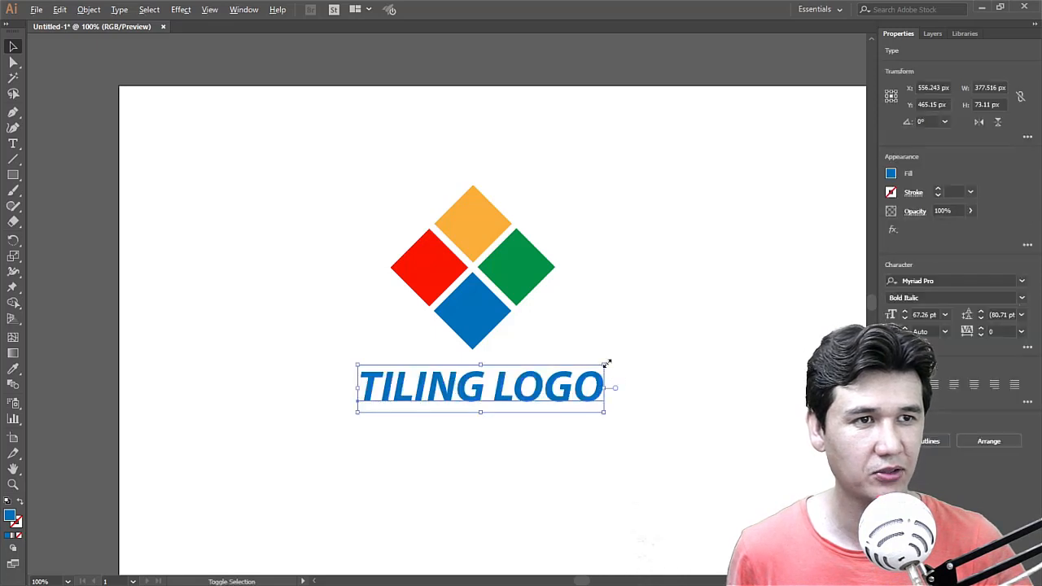
{"action": "left_click_drag", "start_coordinate": [607, 365], "coordinate": [553, 396]}
{"action": "left_click", "coordinate": [690, 289]}
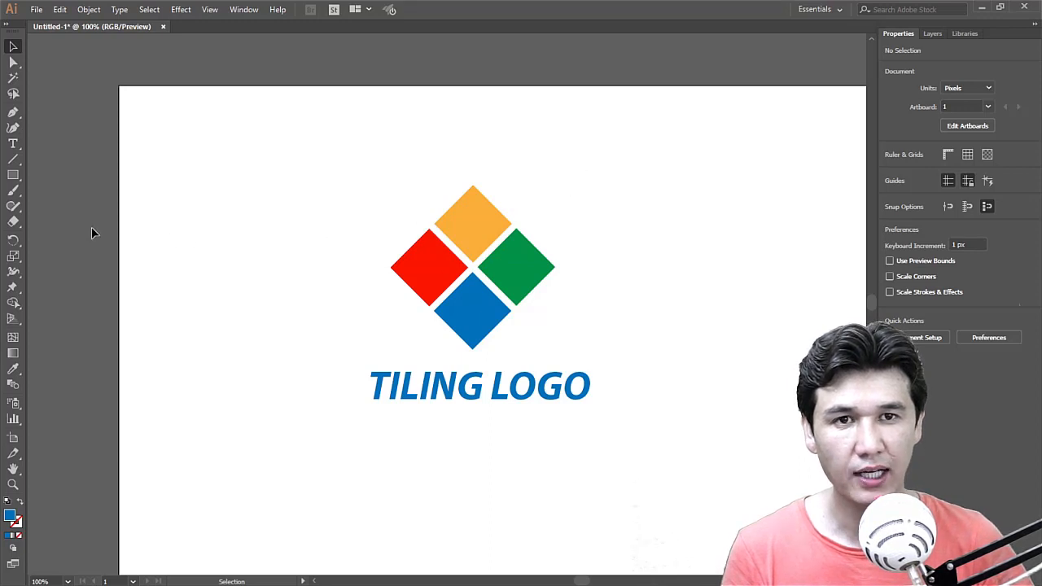
Cut the four tiles with the Knife along a shallow downward-bowed curve across the middle of the diamond.
{"action": "left_click_drag", "start_coordinate": [280, 97], "coordinate": [709, 331]}
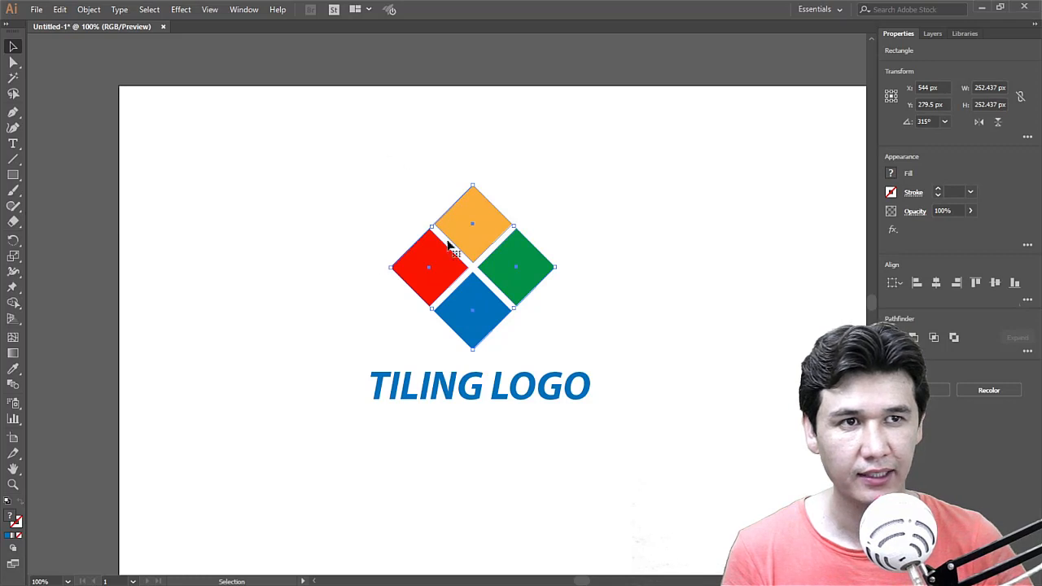
{"action": "left_click", "coordinate": [15, 225]}
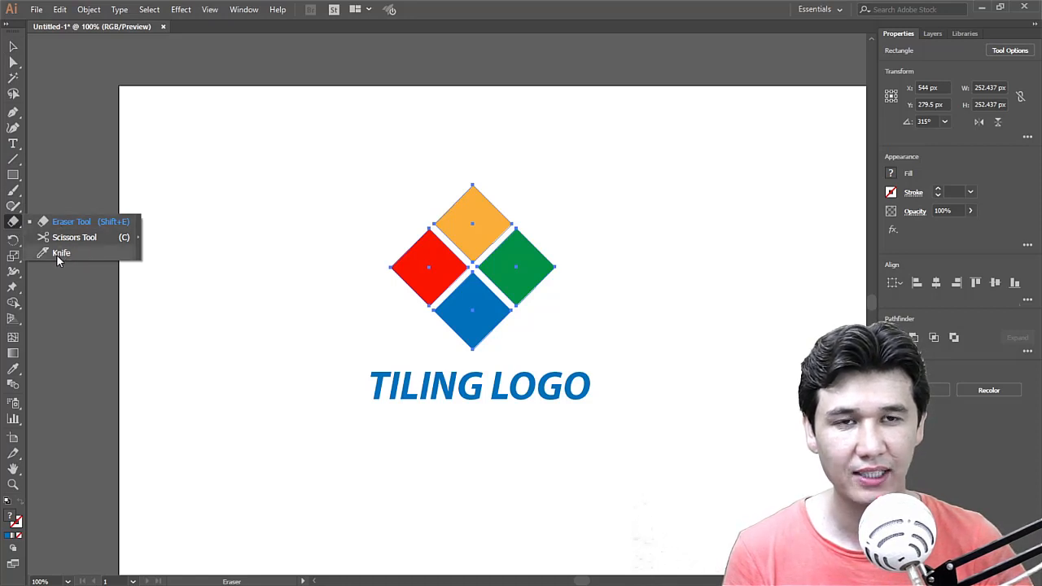
{"action": "left_click", "coordinate": [57, 254]}
{"action": "mouse_move", "coordinate": [767, 126]}
{"action": "left_mouse_down"}
{"action": "mouse_move", "coordinate": [737, 182]}
{"action": "mouse_move", "coordinate": [665, 232]}
{"action": "mouse_move", "coordinate": [600, 260]}
{"action": "mouse_move", "coordinate": [518, 275]}
{"action": "mouse_move", "coordinate": [396, 267]}
{"action": "mouse_move", "coordinate": [219, 166]}
{"action": "left_mouse_up"}
Select the cut pieces of the red, blue and green tiles below the curve and copy them.
{"action": "left_click", "coordinate": [13, 62]}
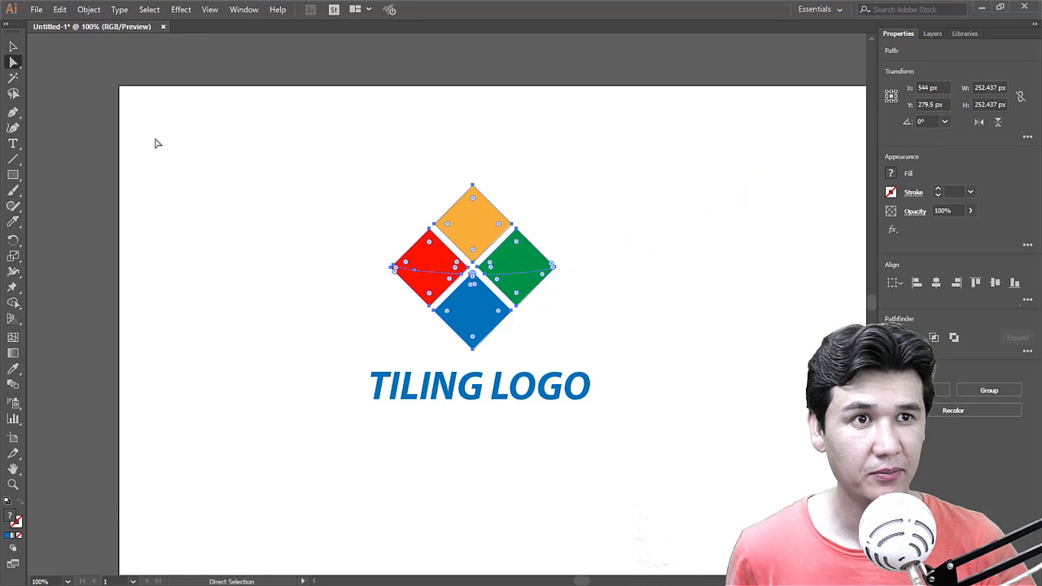
{"action": "left_click", "coordinate": [271, 172]}
{"action": "left_click", "coordinate": [415, 275]}
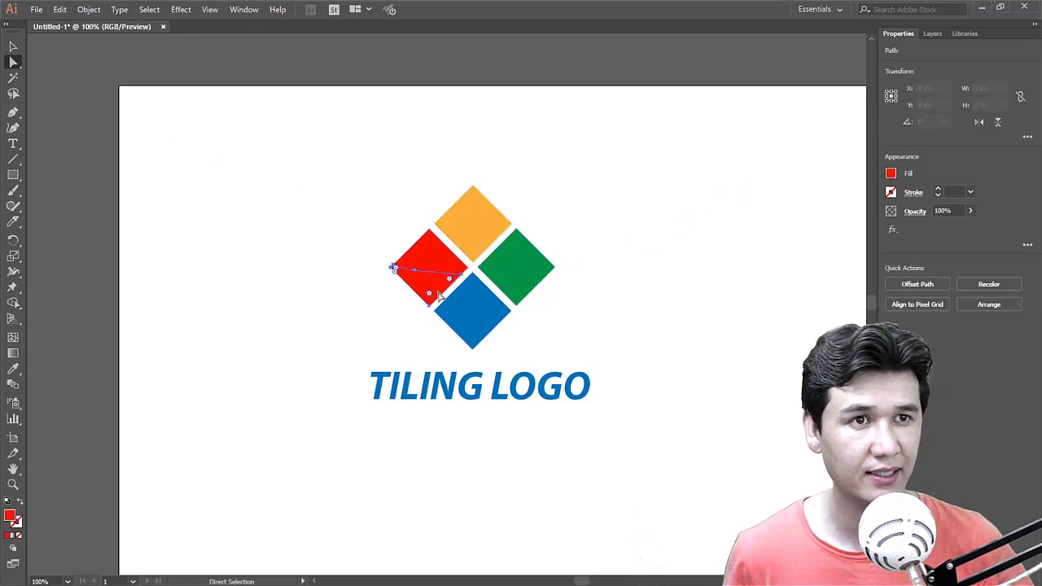
{"action": "left_click", "coordinate": [528, 293], "text": "shift"}
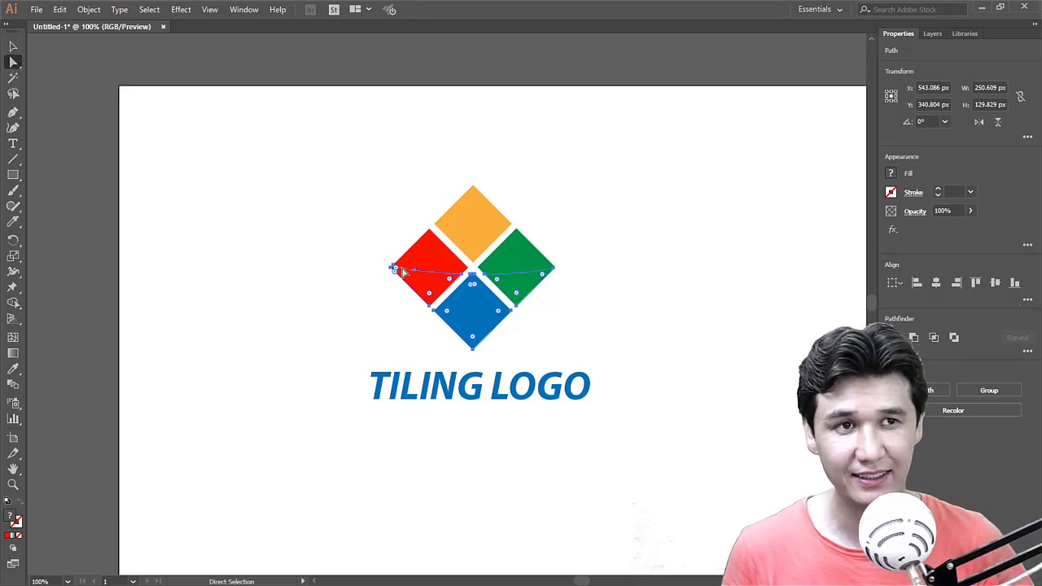
{"action": "key", "text": "v"}
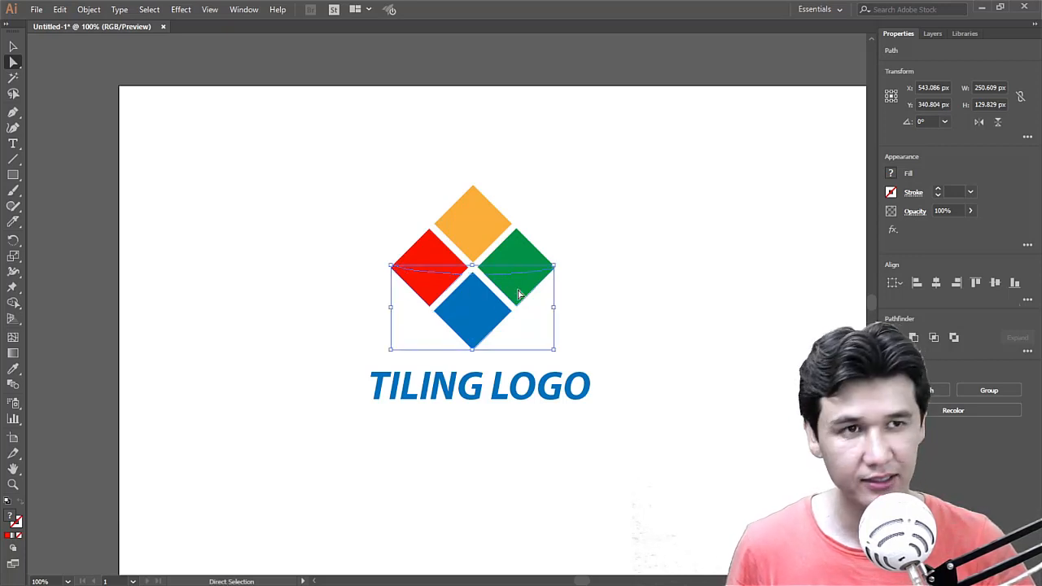
Undo the knife cut on the four tiles.
{"action": "key", "text": "ctrl+z"}
{"action": "key", "text": "ctrl+z"}
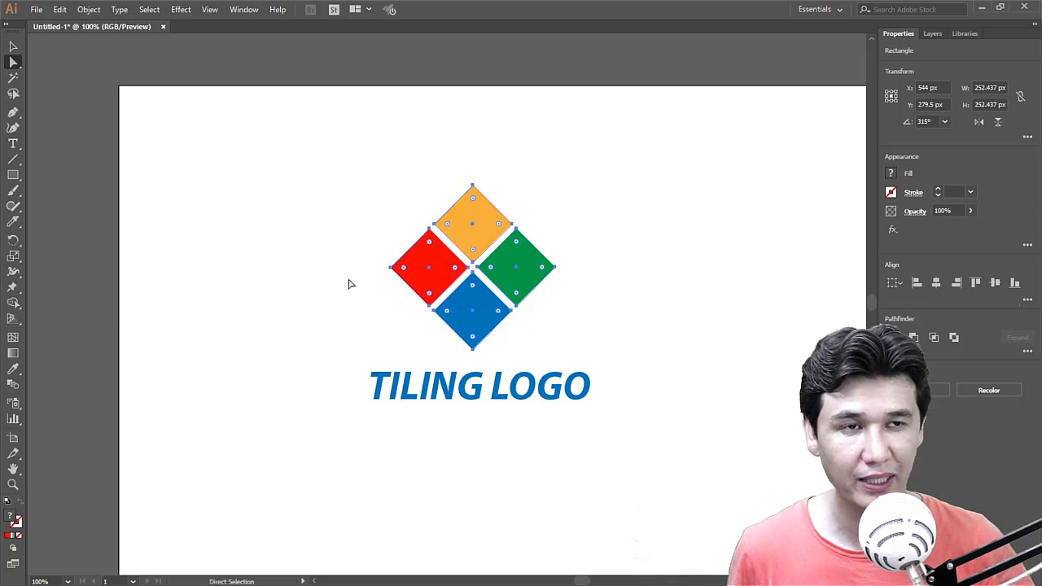
{"action": "left_click", "coordinate": [352, 285]}
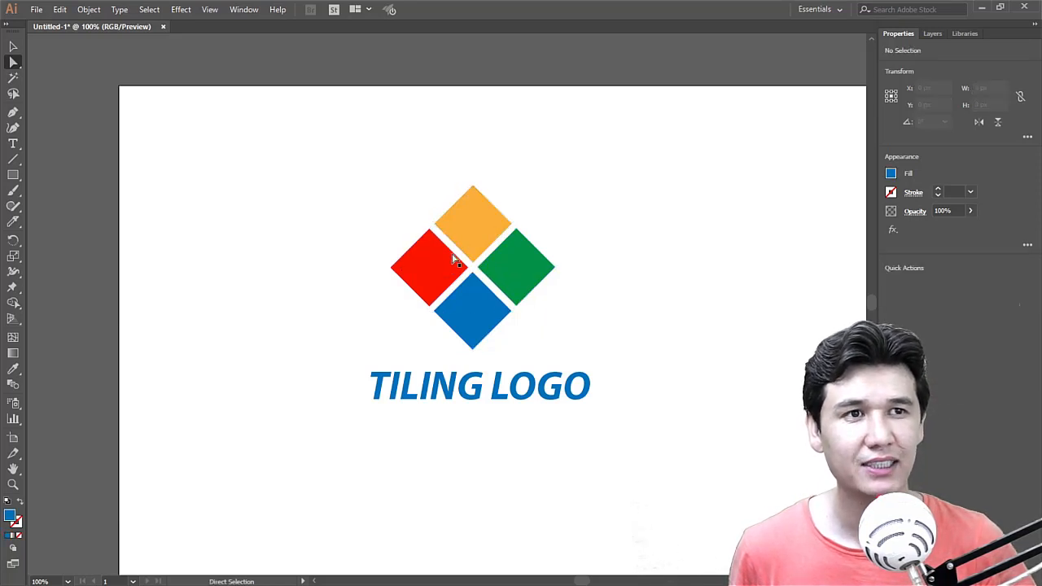
{"action": "left_click", "coordinate": [13, 45]}
{"action": "left_click_drag", "start_coordinate": [389, 195], "coordinate": [549, 295]}
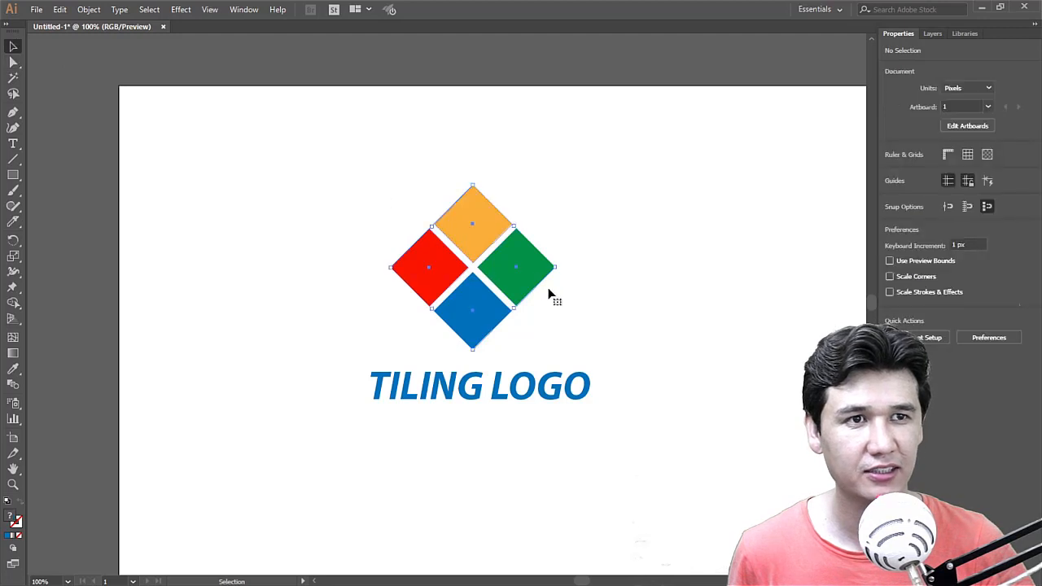
{"action": "left_click", "coordinate": [599, 277]}
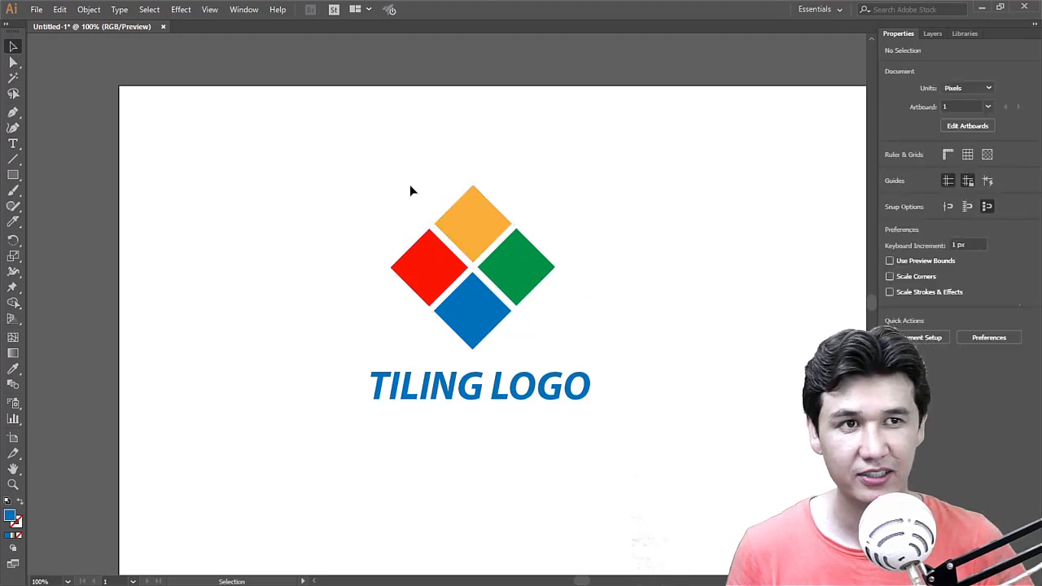
Paste the copied lower pieces in place over the tiles and unite them with Pathfinder.
{"action": "key", "text": "ctrl"}
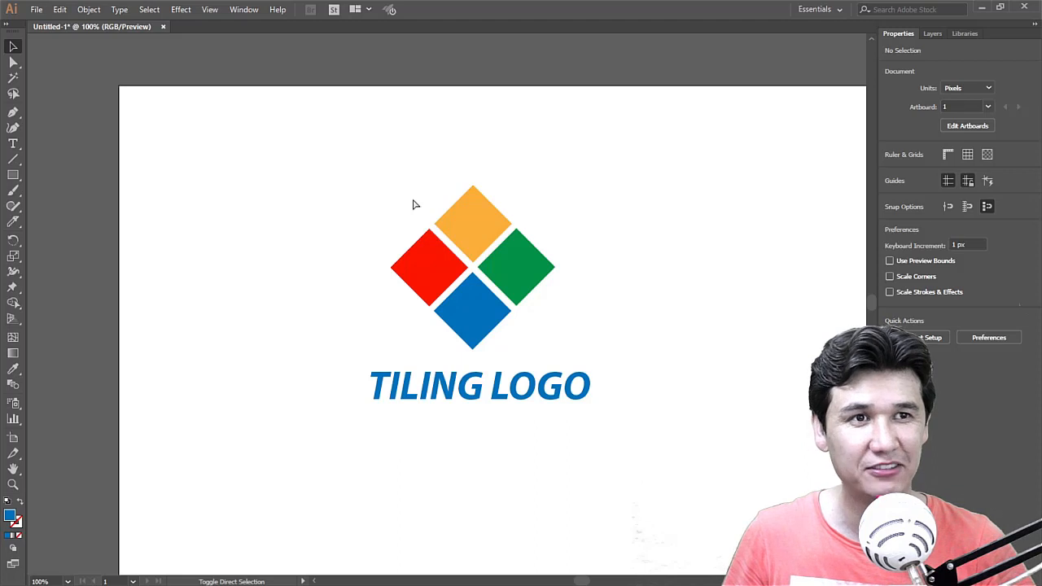
{"action": "key", "text": "ctrl+z"}
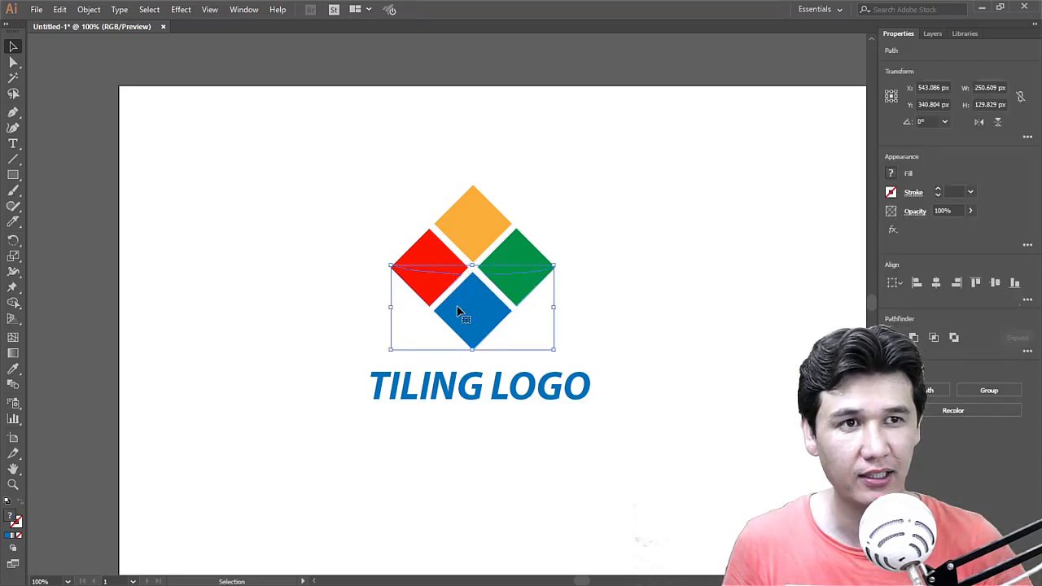
{"action": "right_click", "coordinate": [437, 290]}
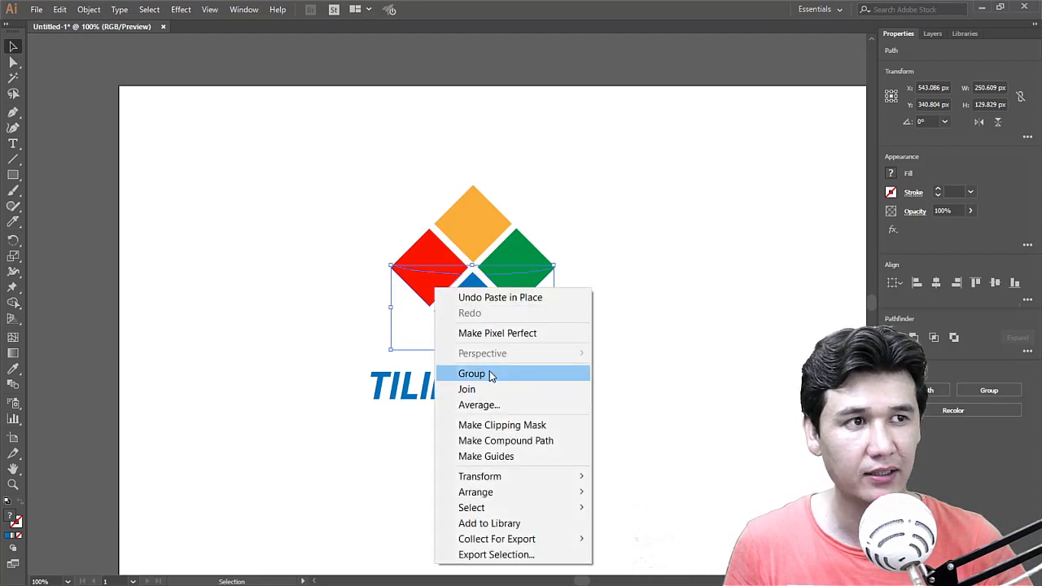
{"action": "left_click", "coordinate": [586, 10]}
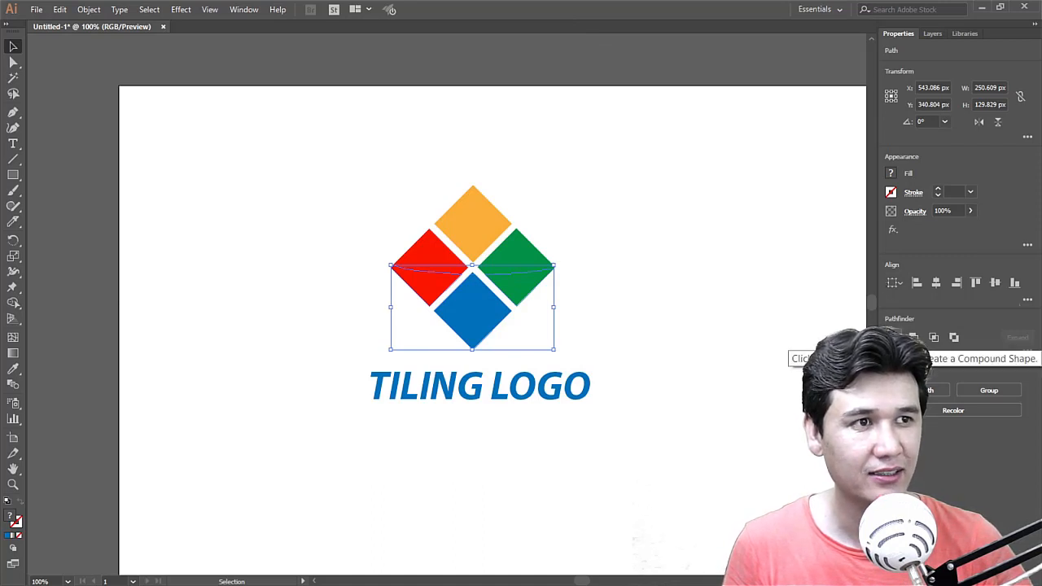
{"action": "left_click", "coordinate": [894, 338]}
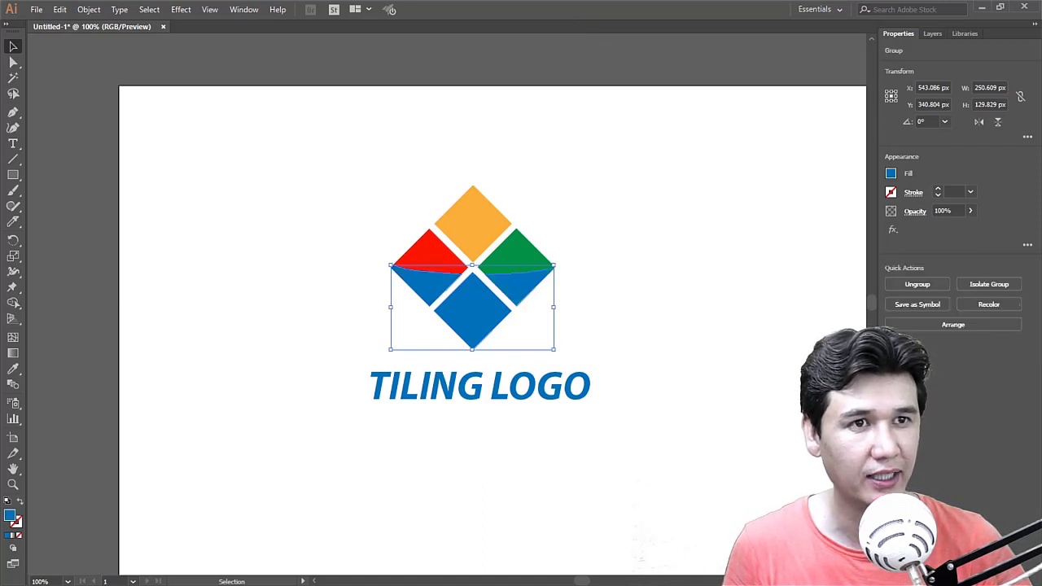
{"action": "left_click", "coordinate": [636, 335]}
{"action": "left_click", "coordinate": [486, 305]}
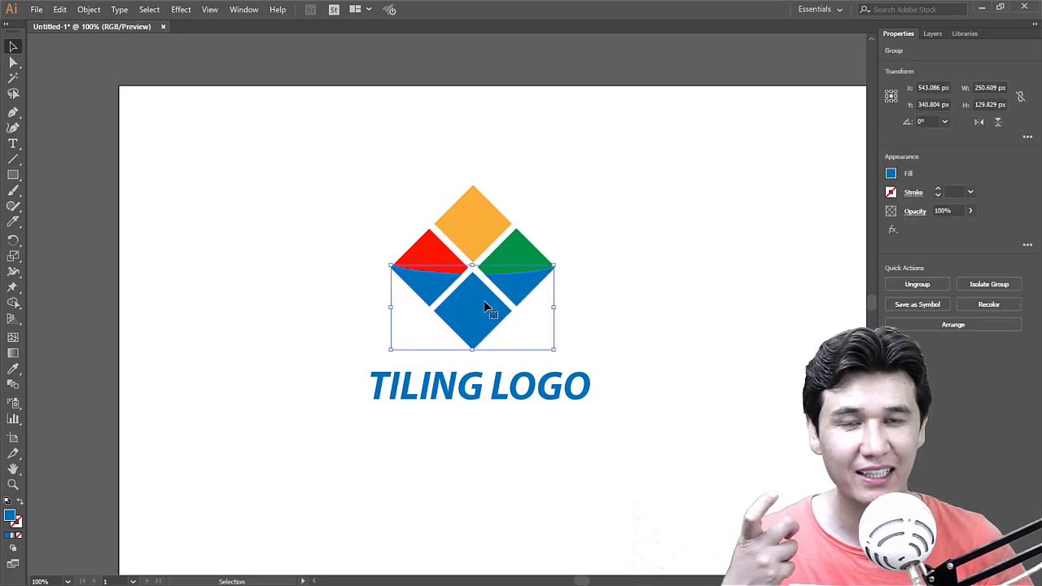
Fill the united overlay with a white-to-black linear gradient running straight up at 90° from the diamond's lower tip.
{"action": "left_click", "coordinate": [892, 173]}
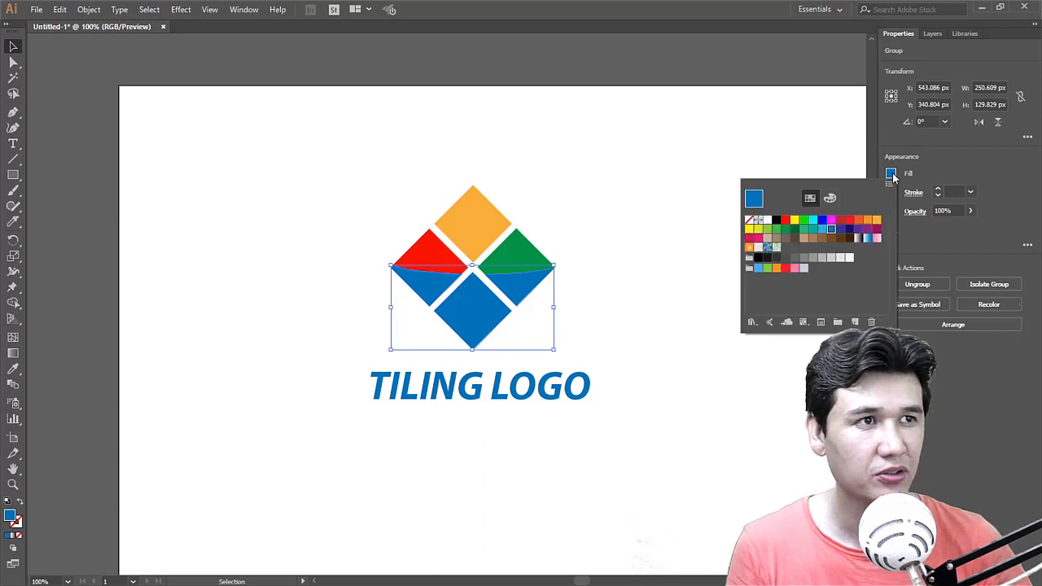
{"action": "left_click", "coordinate": [858, 238]}
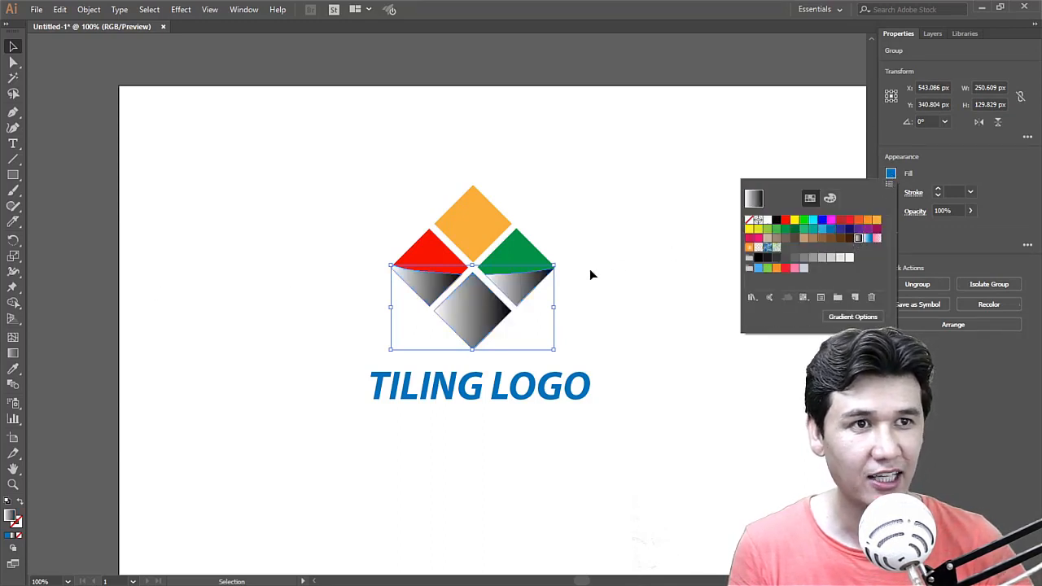
{"action": "left_click", "coordinate": [13, 355]}
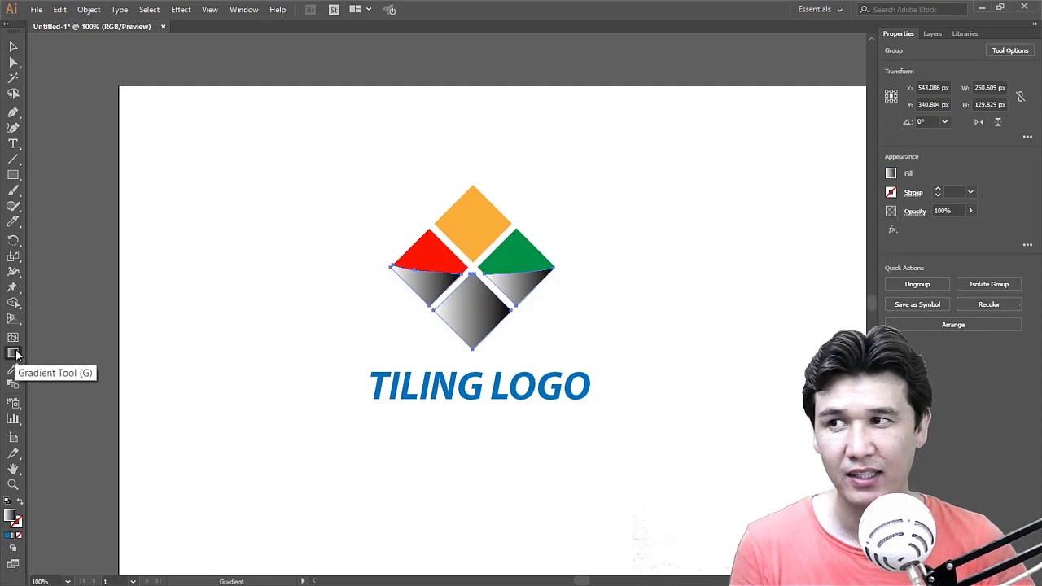
{"action": "left_click_drag", "start_coordinate": [473, 351], "coordinate": [474, 238]}
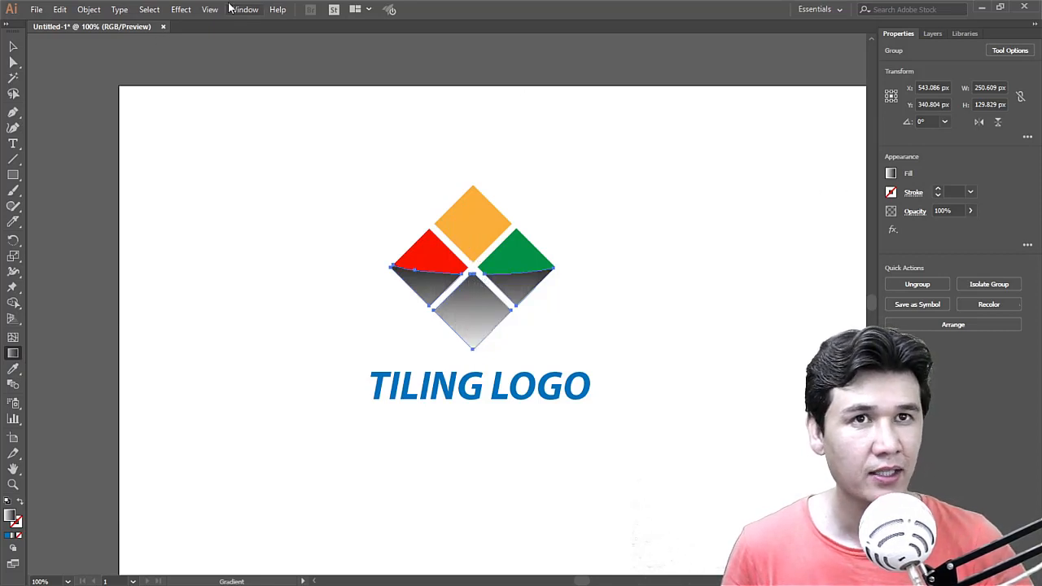
Set the opacity of the white stop in the overlay's gradient to 0% and deselect the overlay.
{"action": "left_click", "coordinate": [245, 10]}
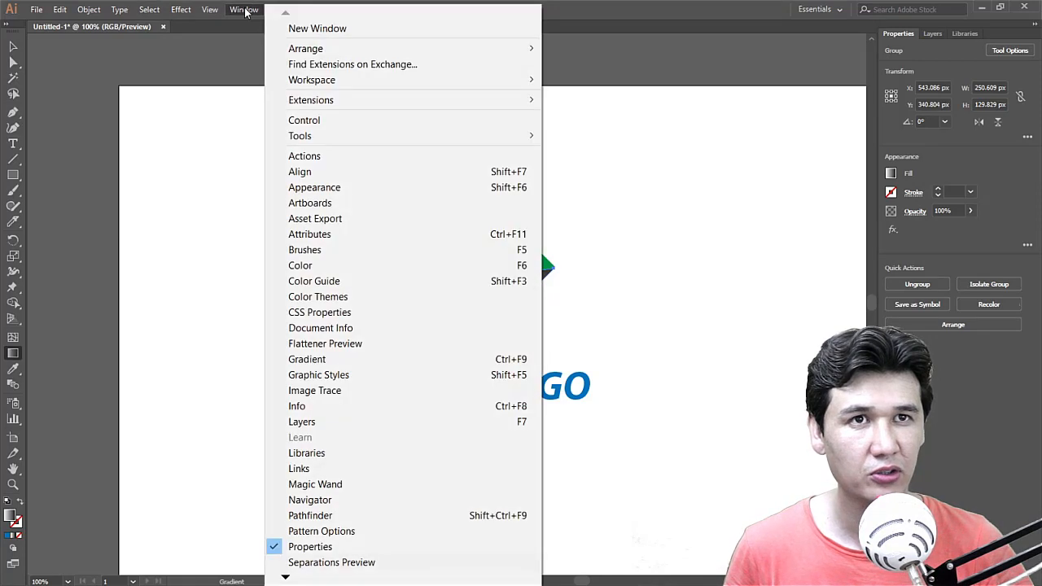
{"action": "left_click", "coordinate": [356, 361]}
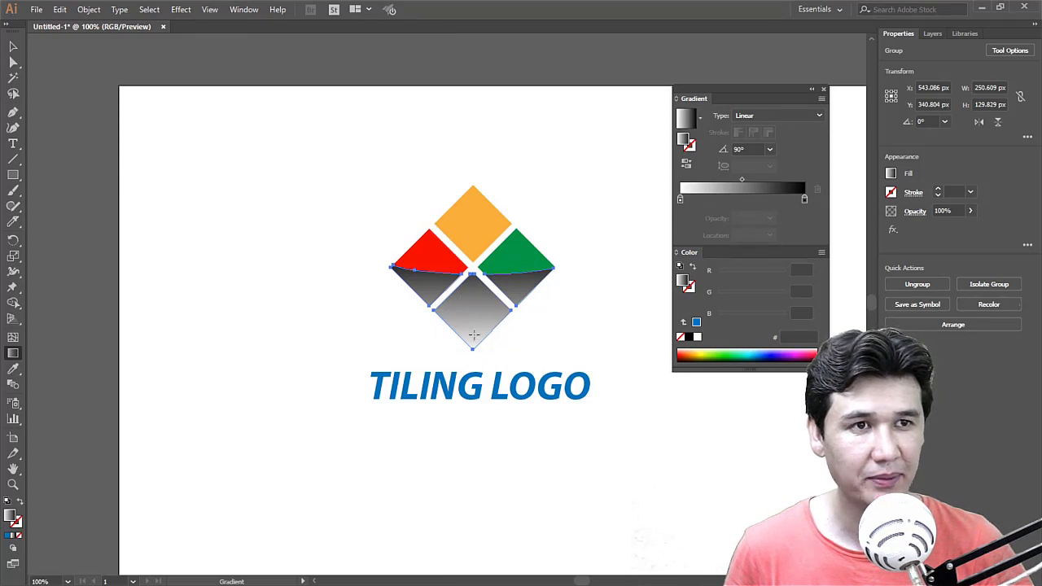
{"action": "left_click", "coordinate": [681, 199]}
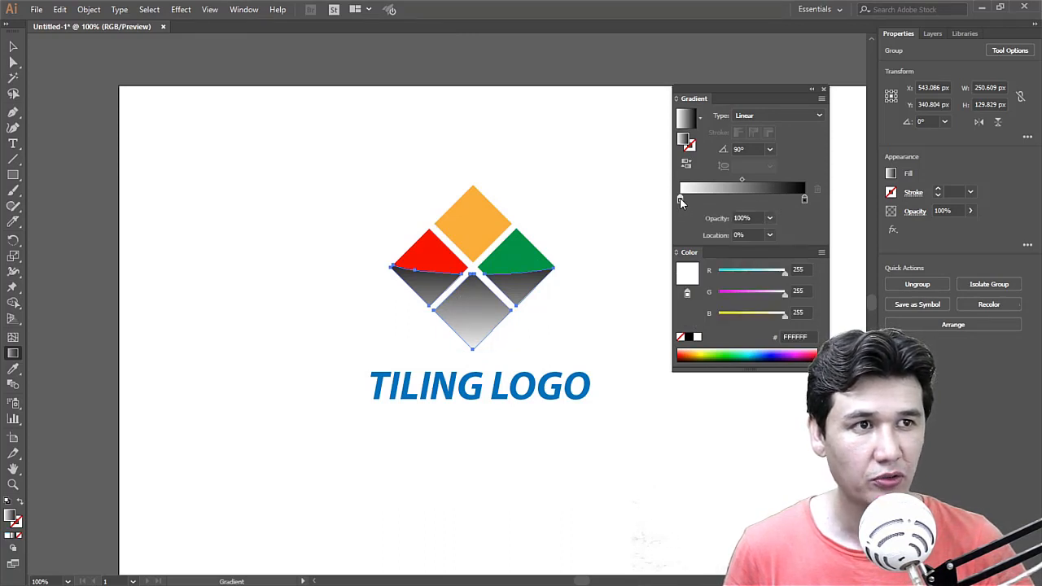
{"action": "left_click", "coordinate": [769, 218]}
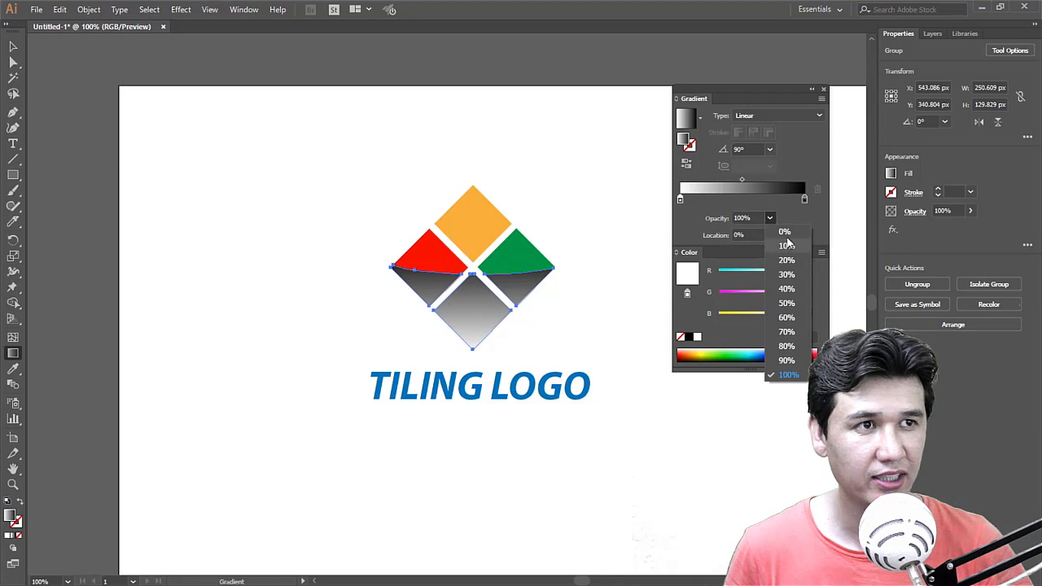
{"action": "left_click", "coordinate": [787, 233]}
{"action": "key", "text": "v"}
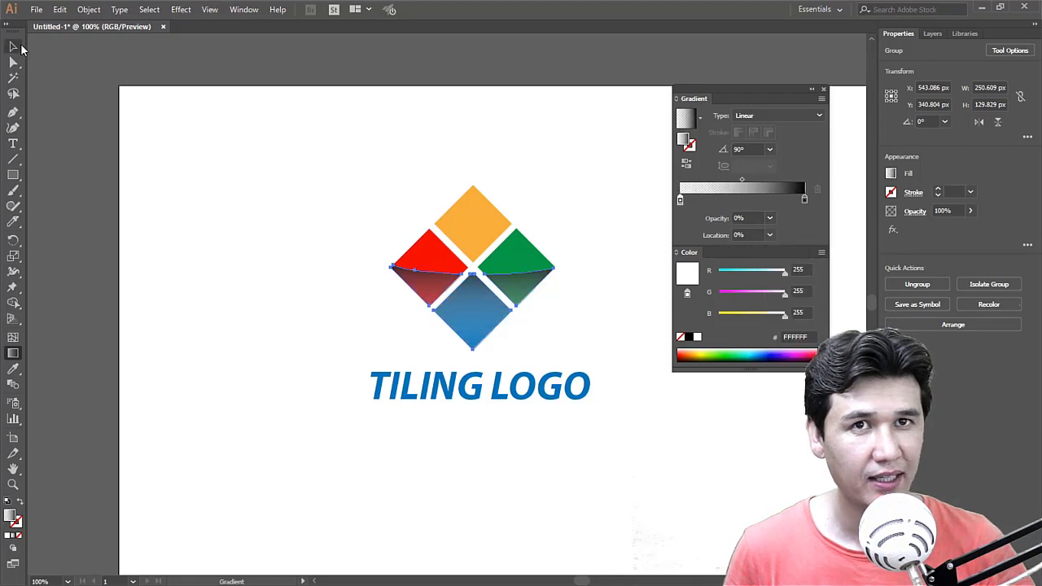
{"action": "left_click", "coordinate": [210, 142]}
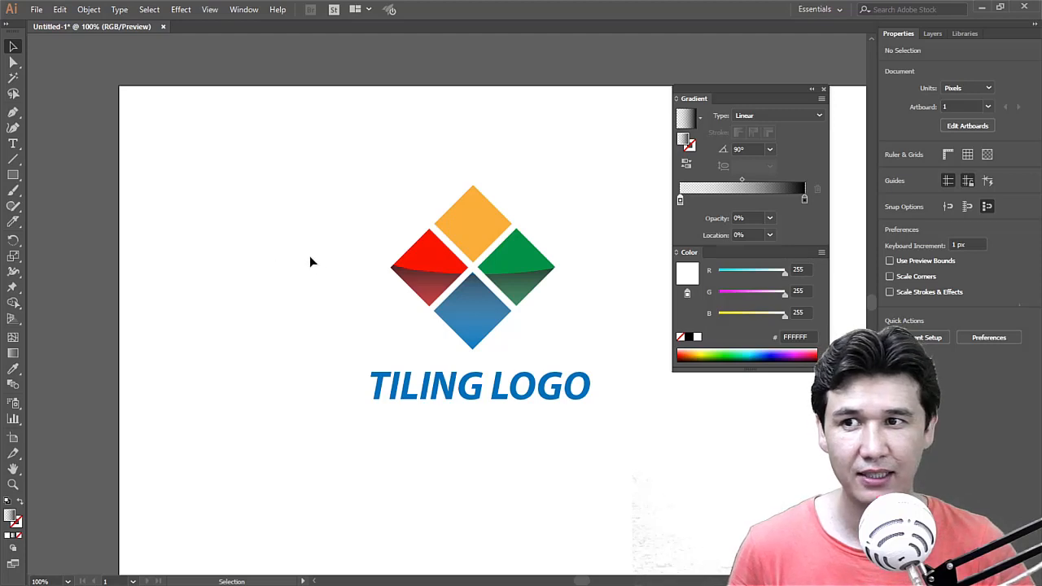
Recolour the overlay gradient's black stop to light grey F2F2F2 and set that stop's opacity to 40%.
{"action": "left_click", "coordinate": [425, 295]}
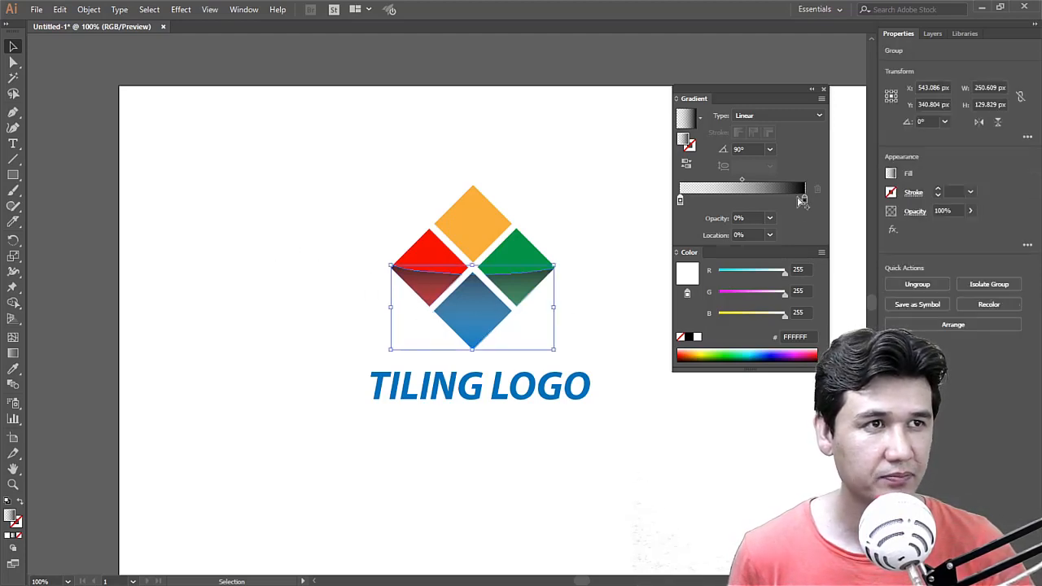
{"action": "left_click", "coordinate": [805, 200]}
{"action": "double_click", "coordinate": [804, 200]}
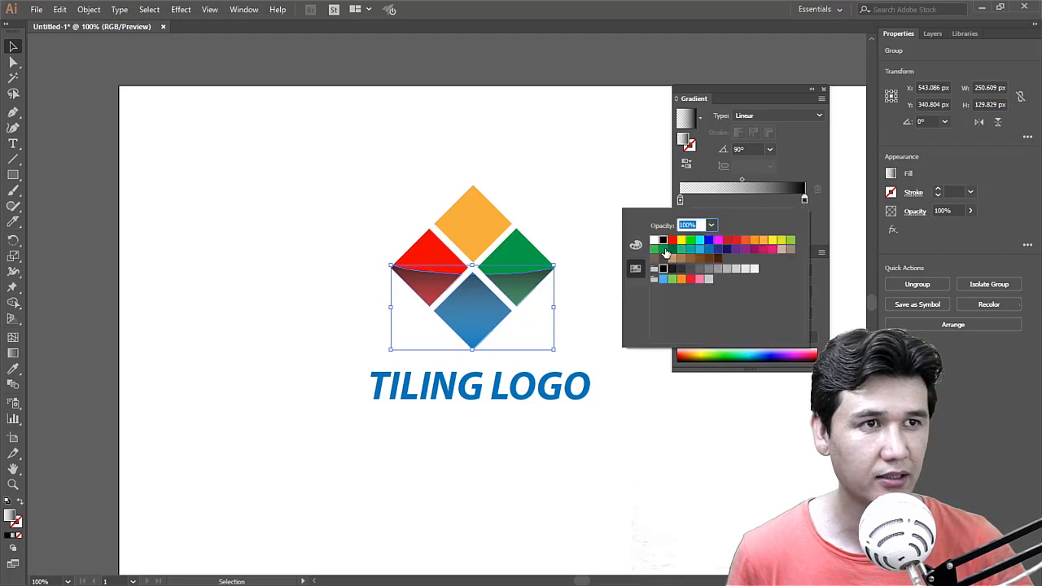
{"action": "left_click", "coordinate": [752, 267]}
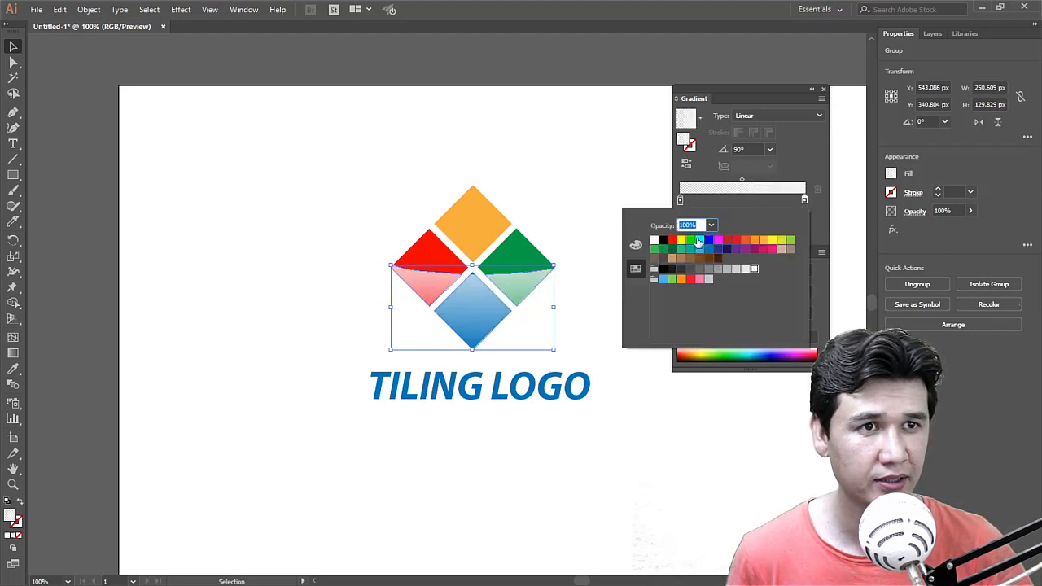
{"action": "left_click", "coordinate": [770, 218]}
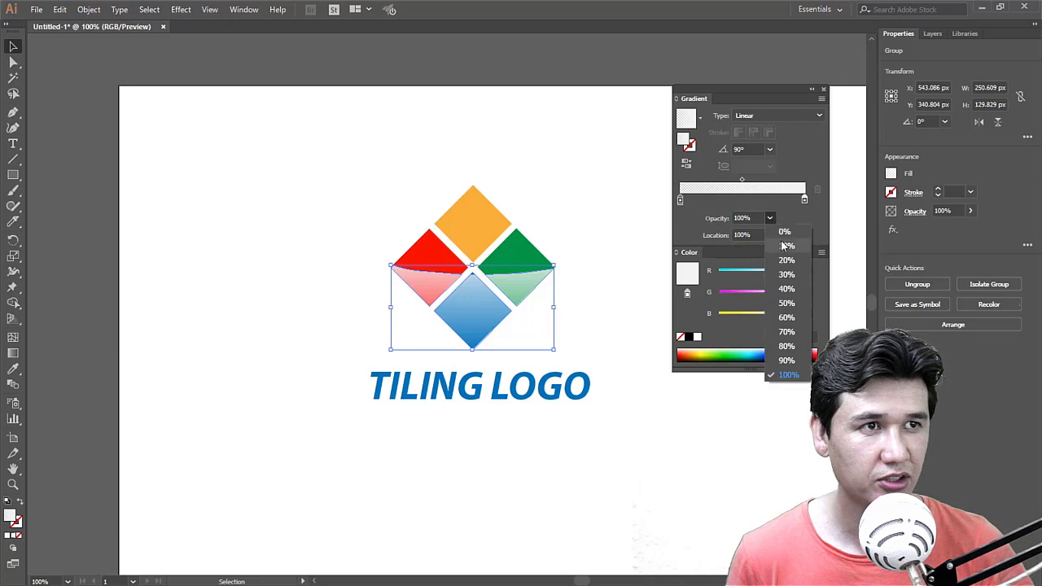
{"action": "left_click", "coordinate": [787, 289]}
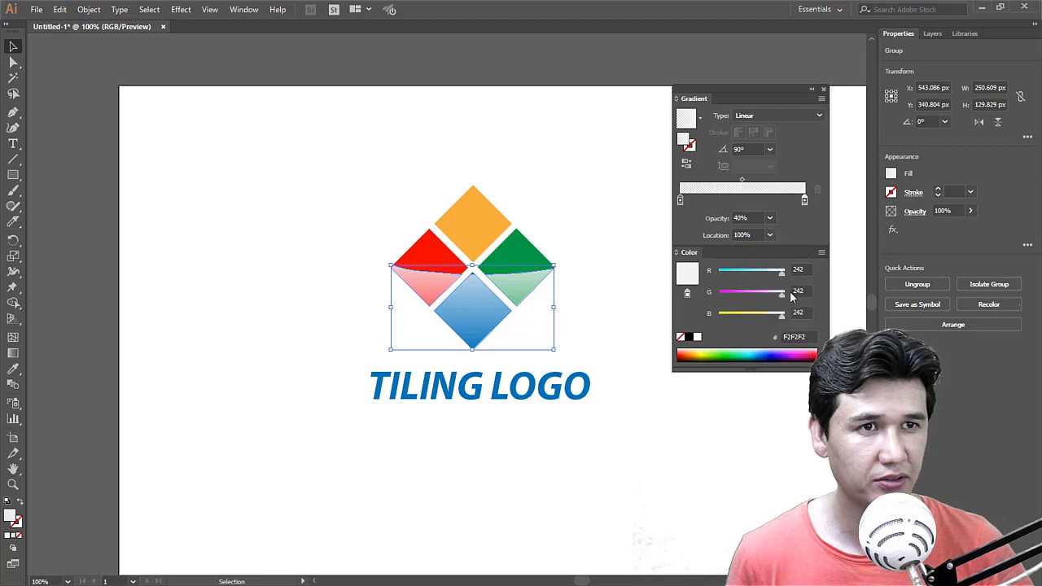
{"action": "left_click", "coordinate": [613, 218]}
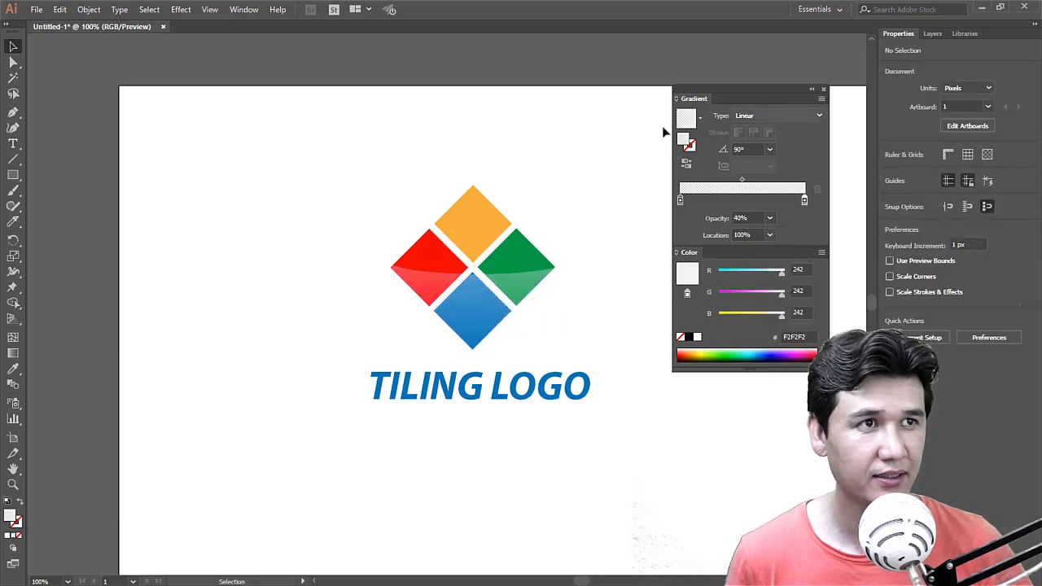
Redraw the overlay's gradient at about 90.3° from just below the diamond's lower tip up into the orange tile, and close the gradient settings.
{"action": "left_click", "coordinate": [491, 305]}
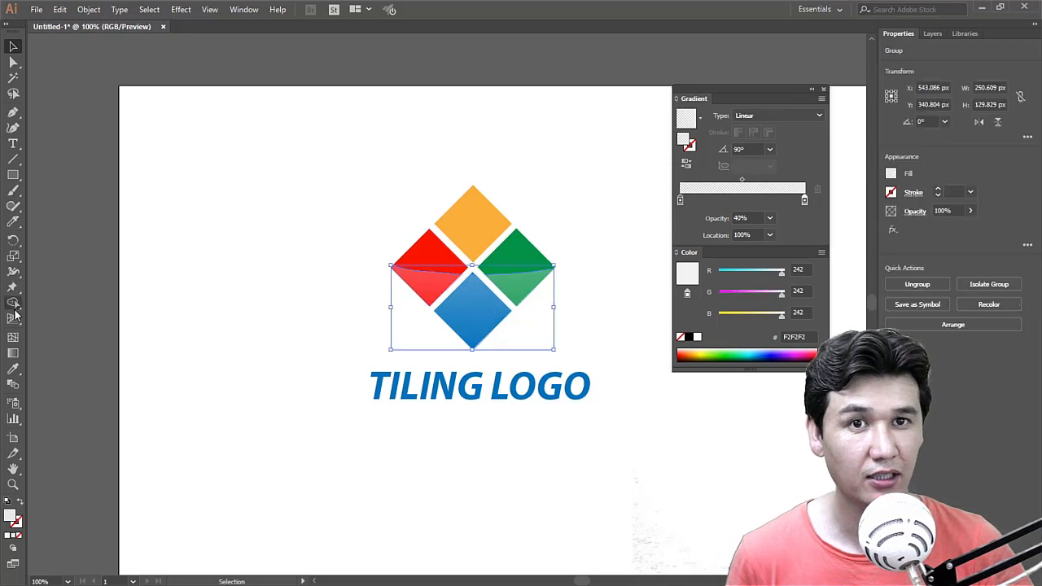
{"action": "key", "text": "g"}
{"action": "left_click_drag", "start_coordinate": [475, 355], "coordinate": [476, 220]}
{"action": "left_click", "coordinate": [13, 48]}
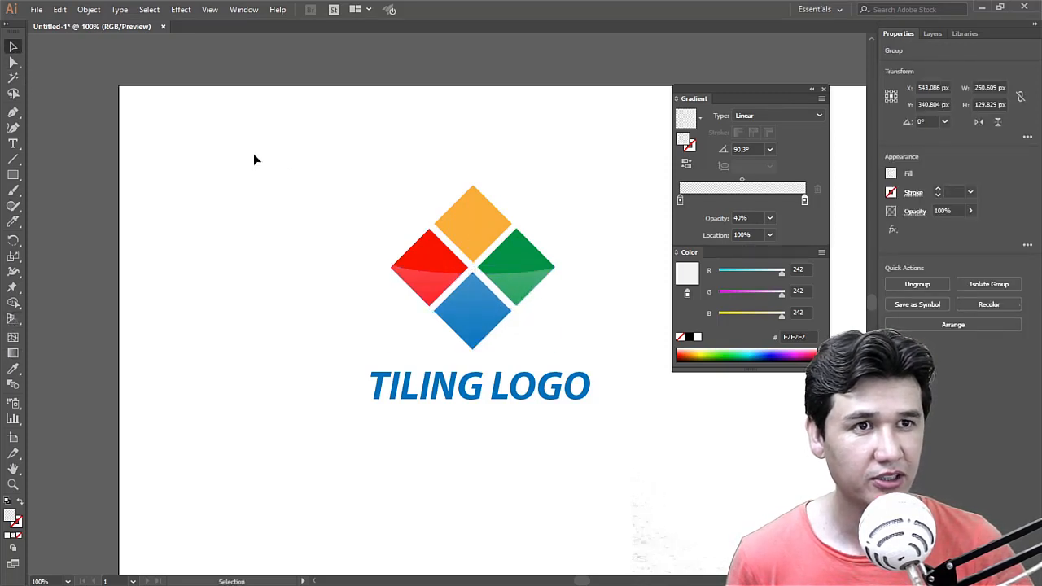
{"action": "left_click", "coordinate": [256, 158]}
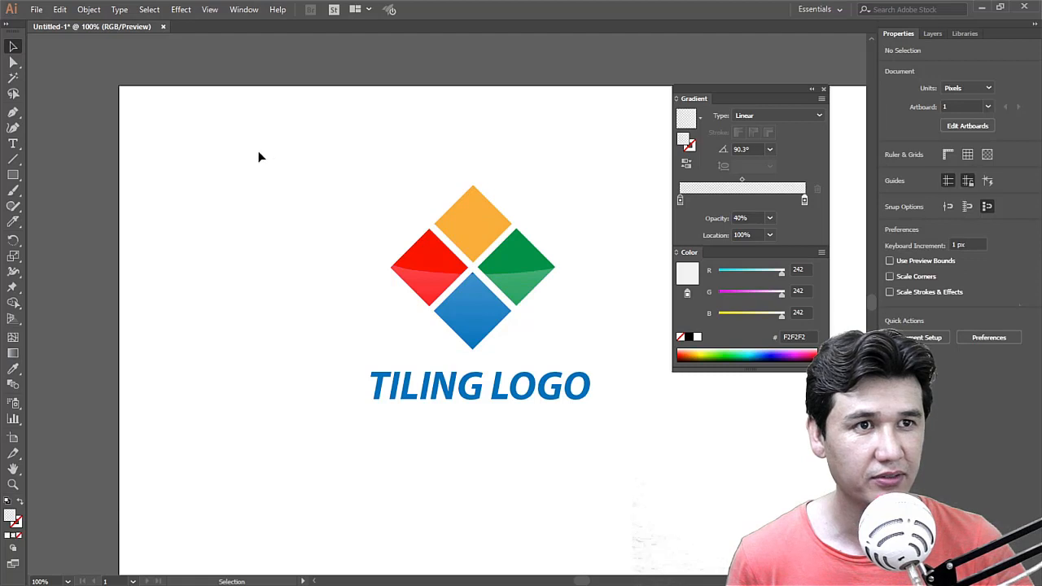
{"action": "left_click", "coordinate": [825, 90]}
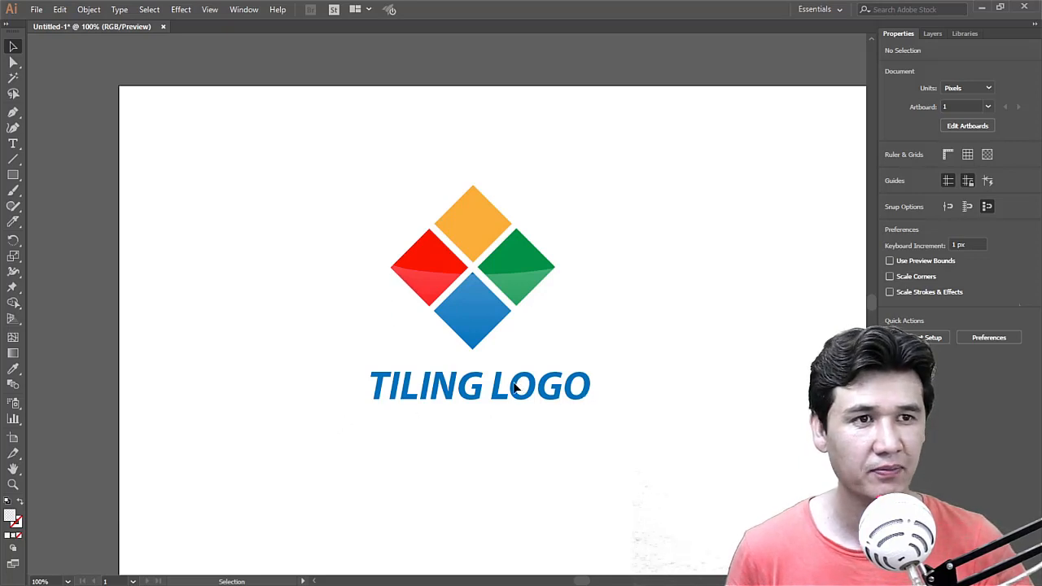
Move the TILING LOGO title slightly up and left to about X 544 px, Y 457 px, centred beneath the diamond.
{"action": "left_click", "coordinate": [549, 388]}
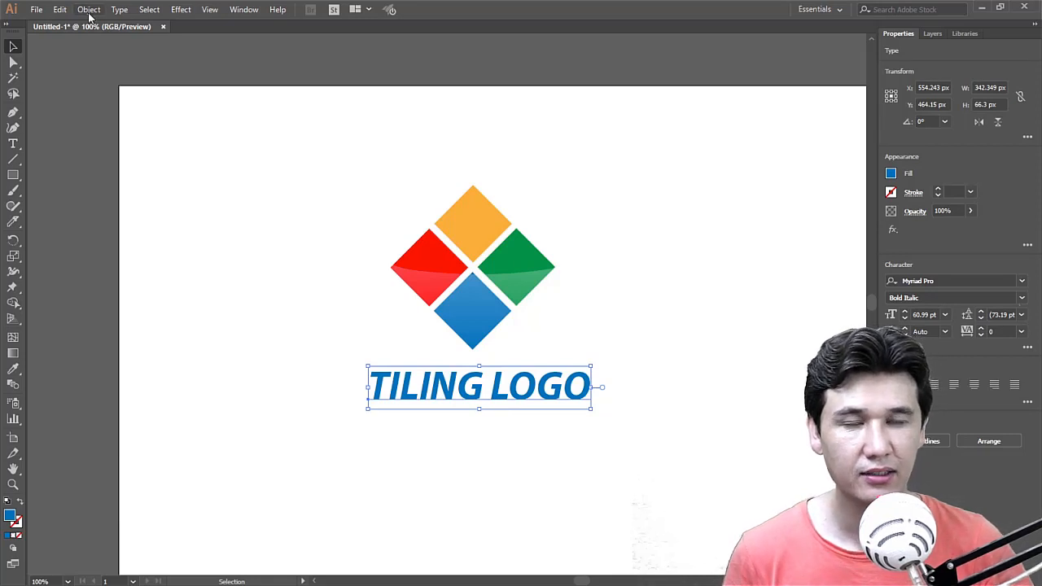
{"action": "left_click", "coordinate": [322, 368]}
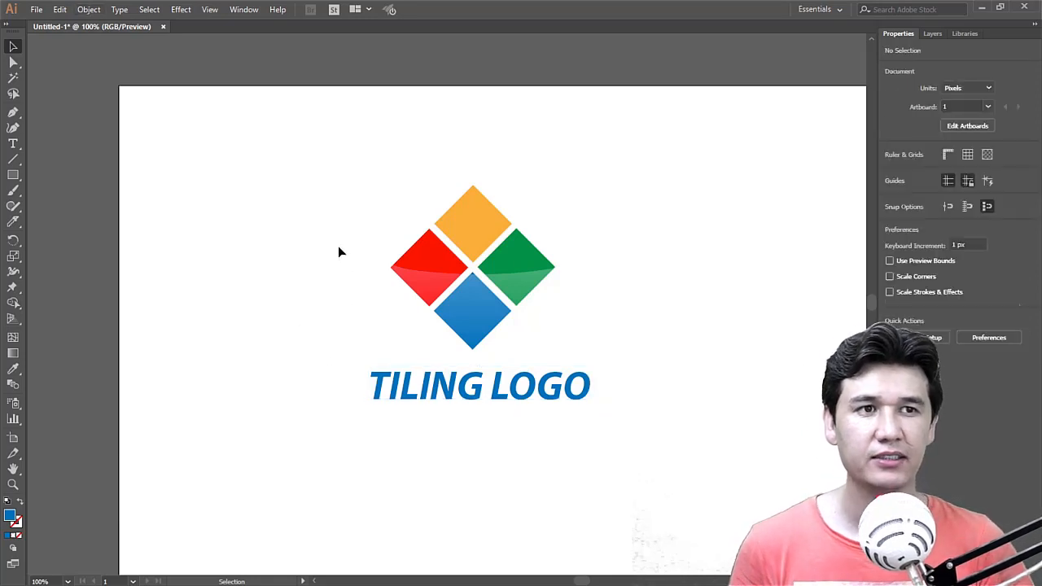
{"action": "left_click", "coordinate": [459, 392]}
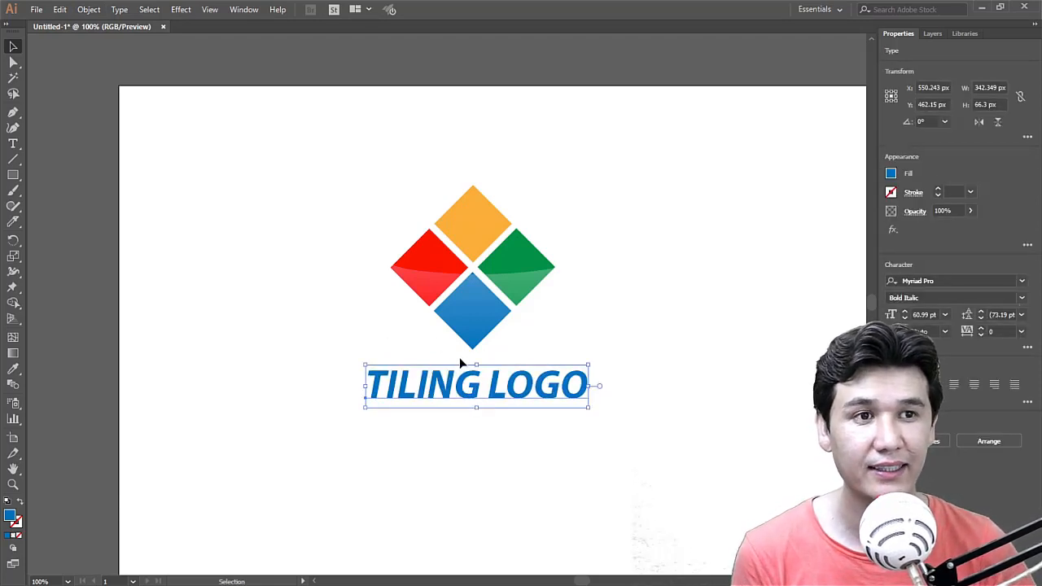
{"action": "left_click_drag", "start_coordinate": [459, 383], "coordinate": [455, 380]}
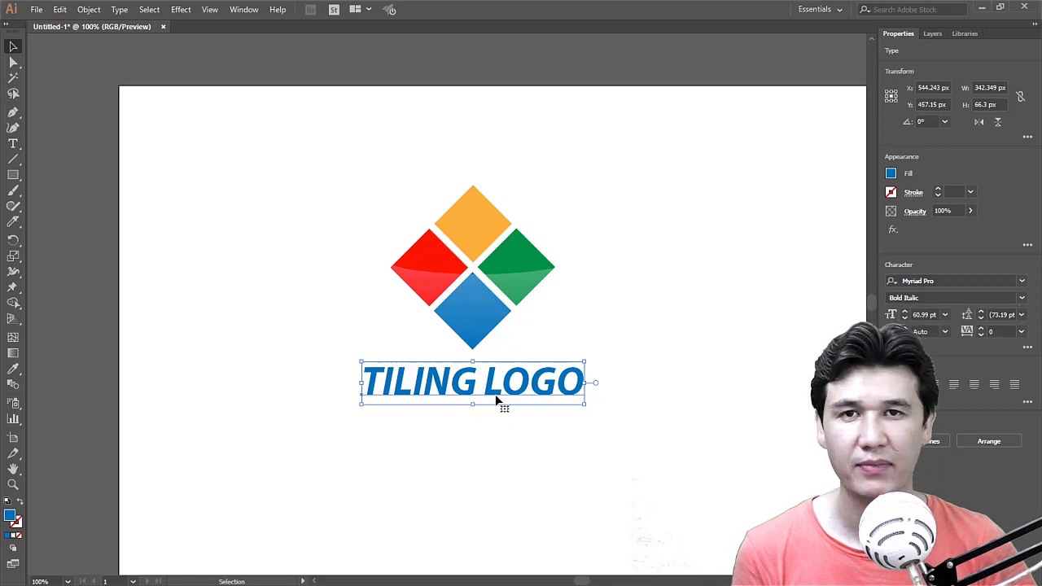